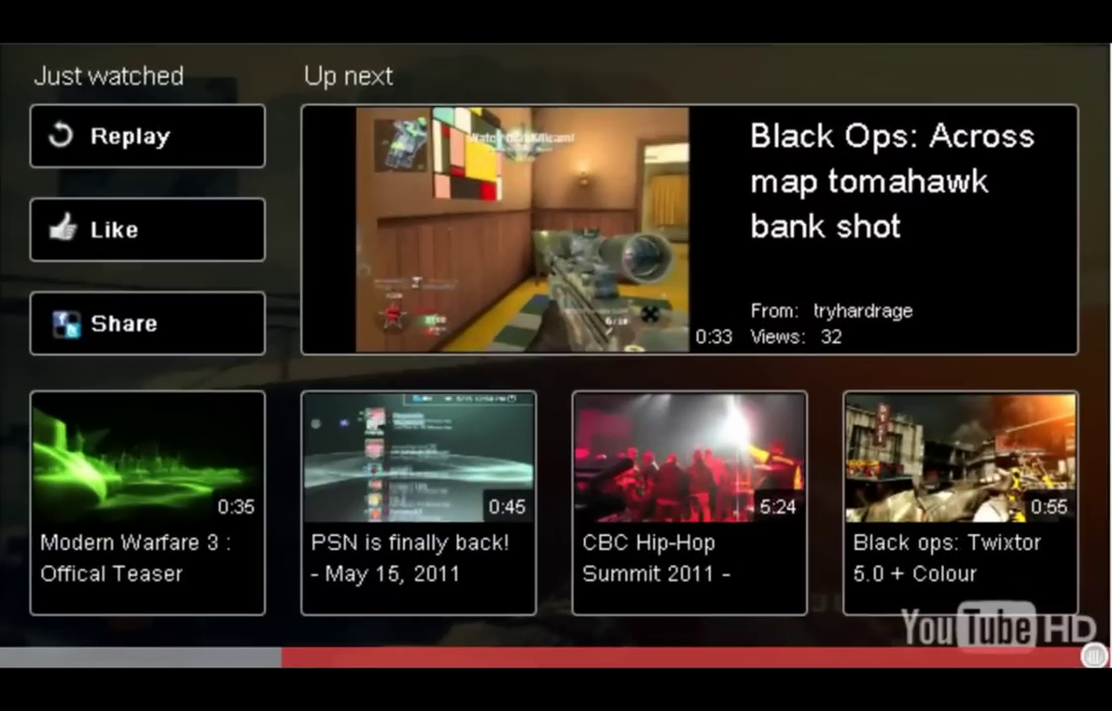
- Replay the YouTube preview of the finished Black Ops slow-motion clip
click(339, 655)
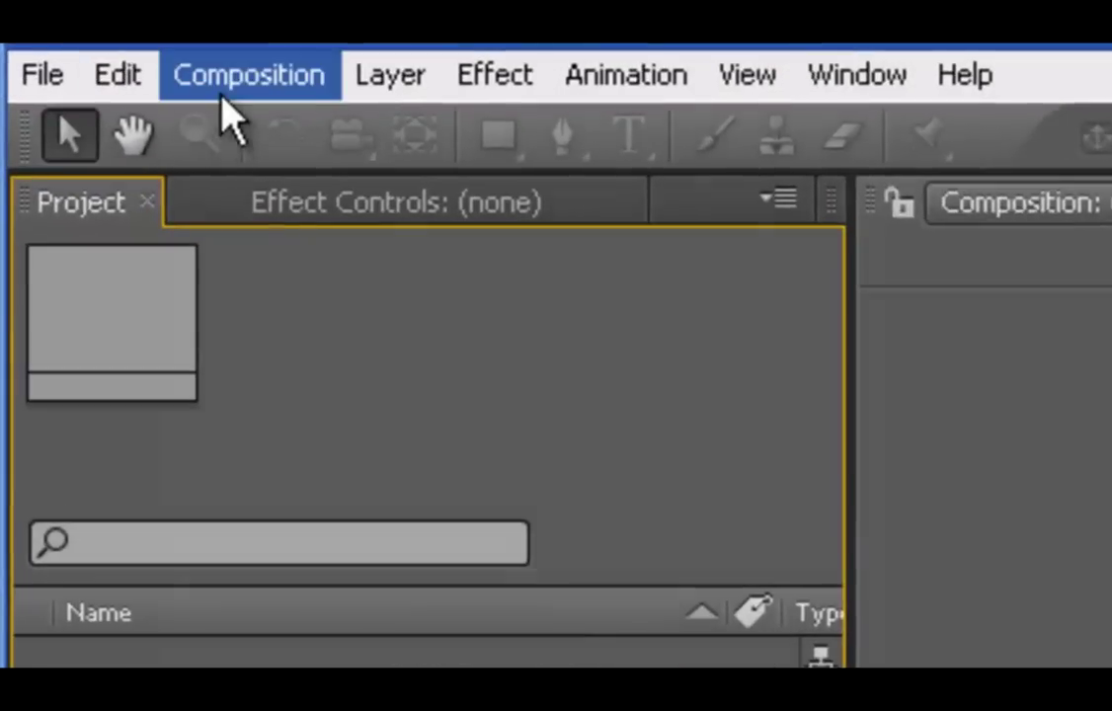
- Create a new composition named Comp 1 at 1280×720, 30 fps, 0:00:30:00 duration
click(227, 116)
click(265, 147)
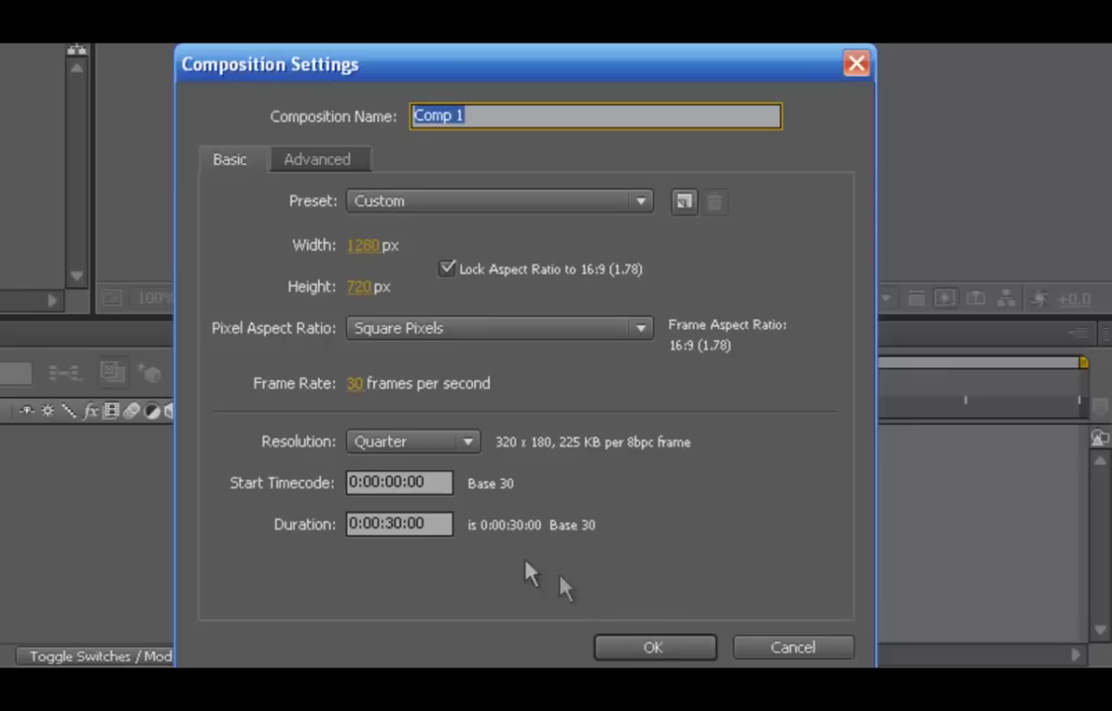
click(665, 644)
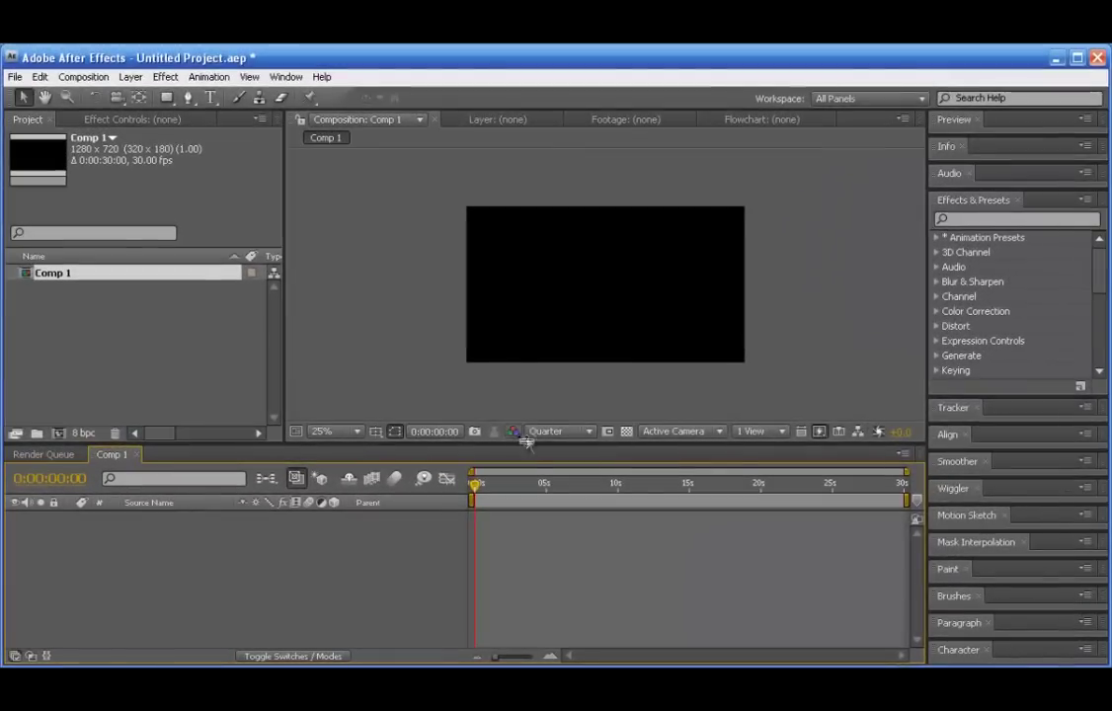
- Import twixtor.avi from My Documents into the Project panel
key(alt+Tab)
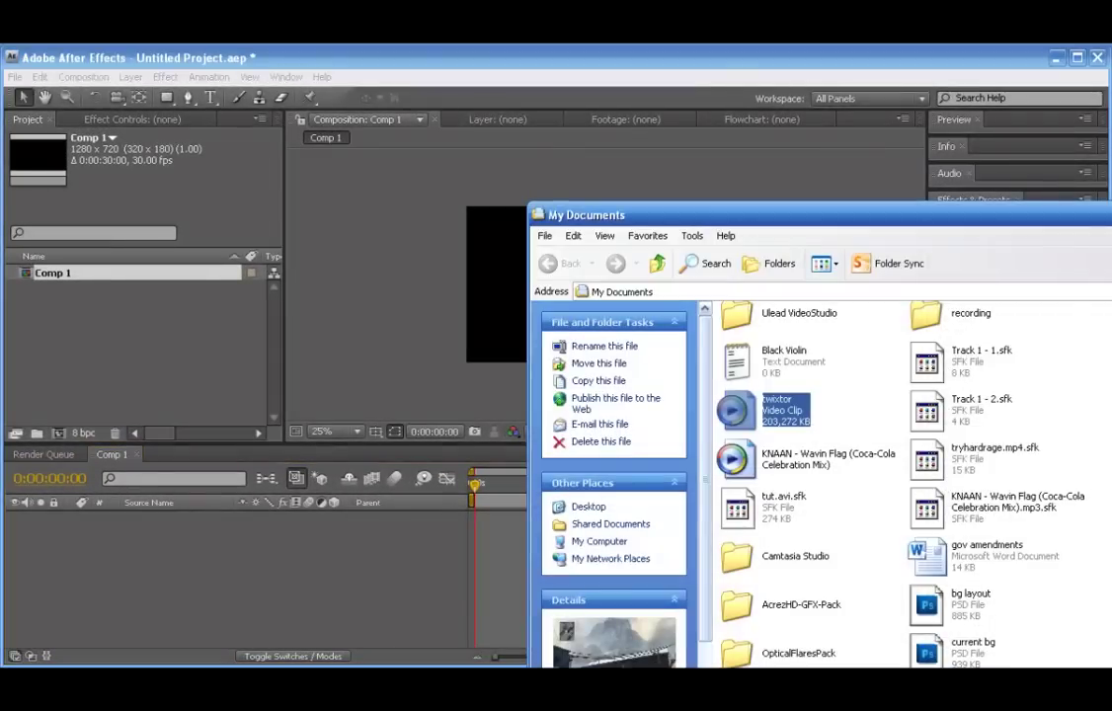
drag(785, 402, 109, 332)
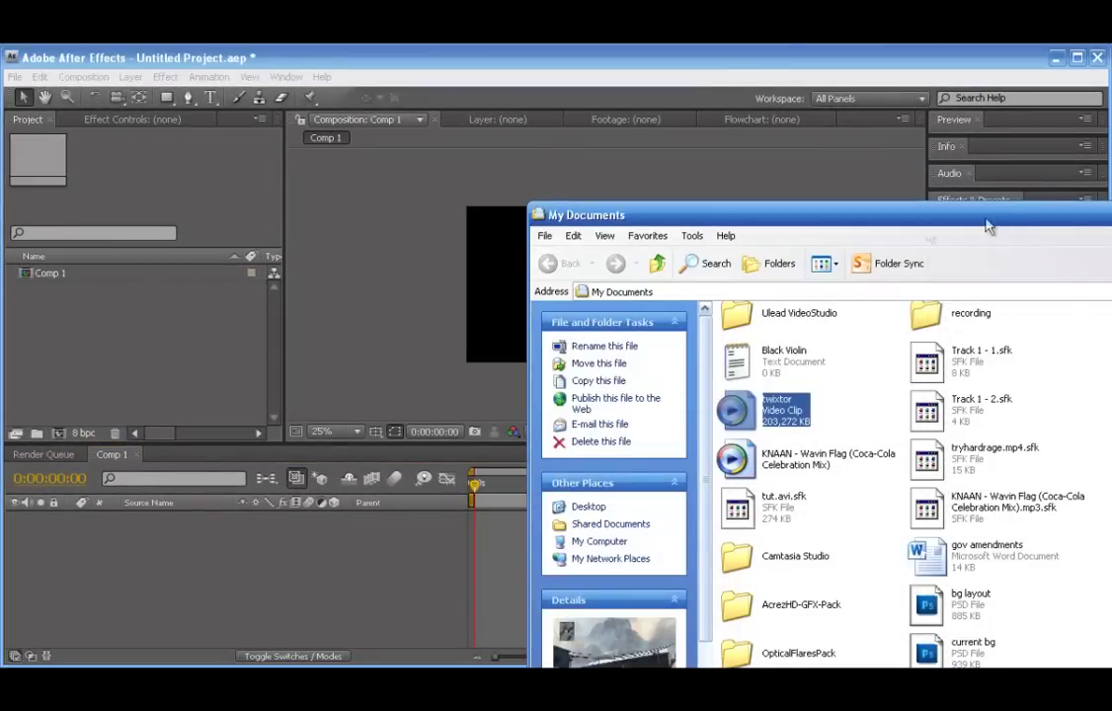
key(alt+Tab)
drag(928, 217, 1028, 229)
- Place twixtor.avi into Comp 1 and scale it up to fill the frame
click(118, 306)
drag(118, 290, 628, 302)
drag(525, 340, 464, 368)
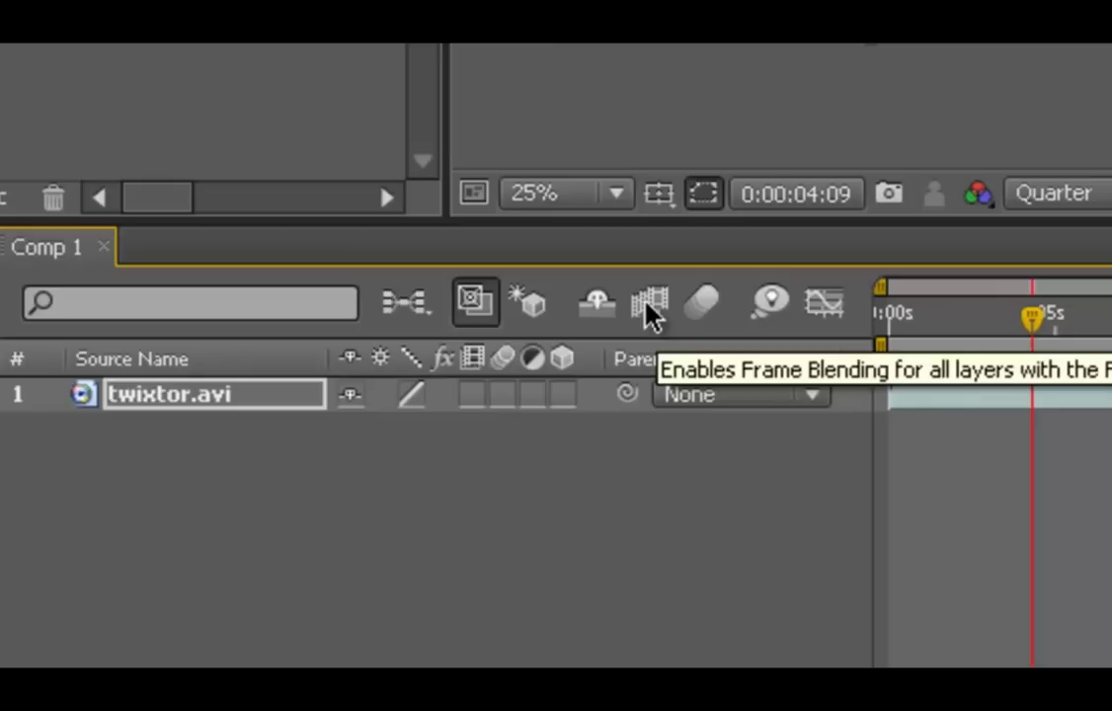
- Enable Comp 1 frame blending and set the twixtor.avi layer's frame blending to Pixel Motion
click(647, 314)
click(434, 514)
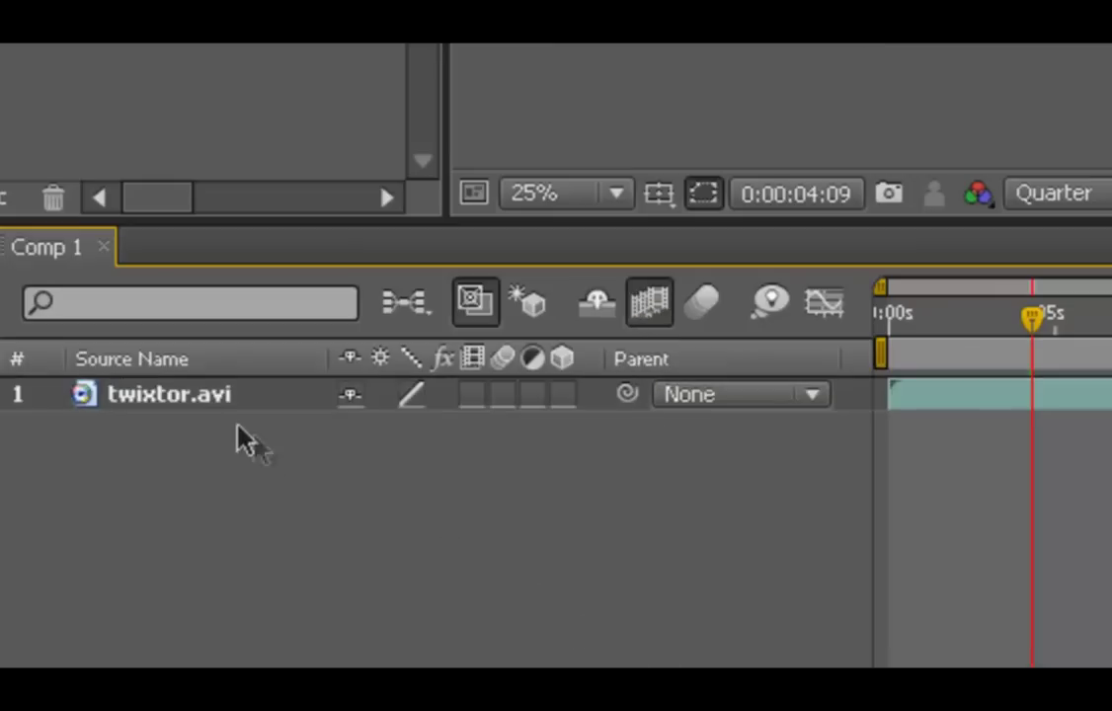
right_click(225, 411)
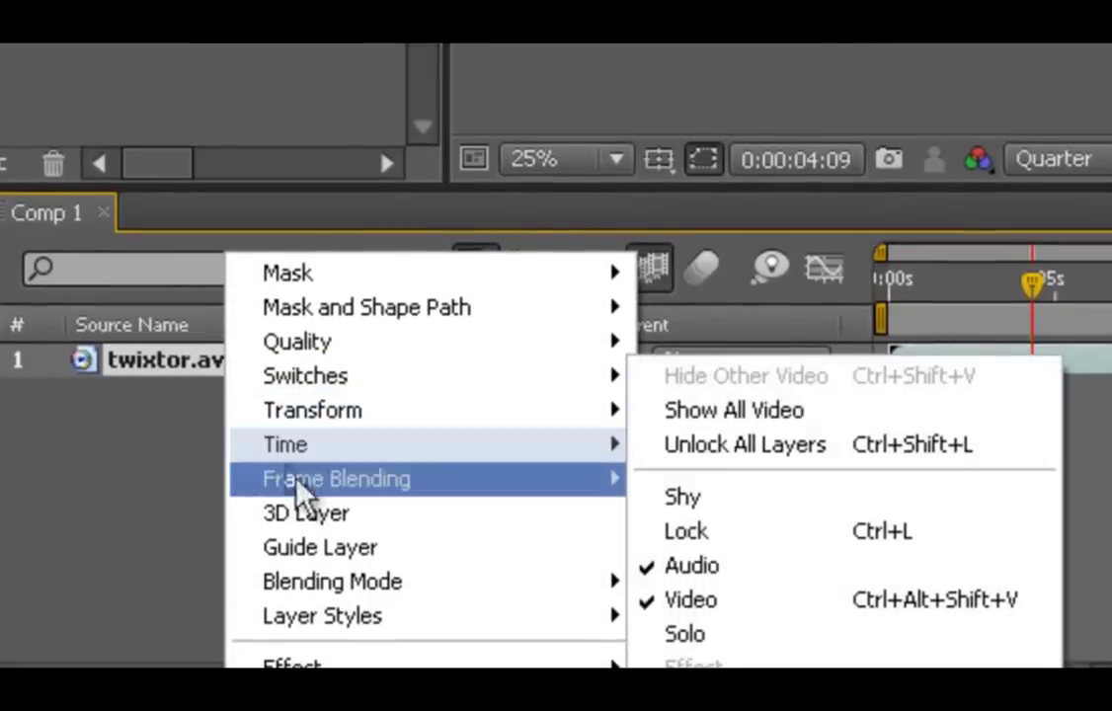
mouse_move(502, 502)
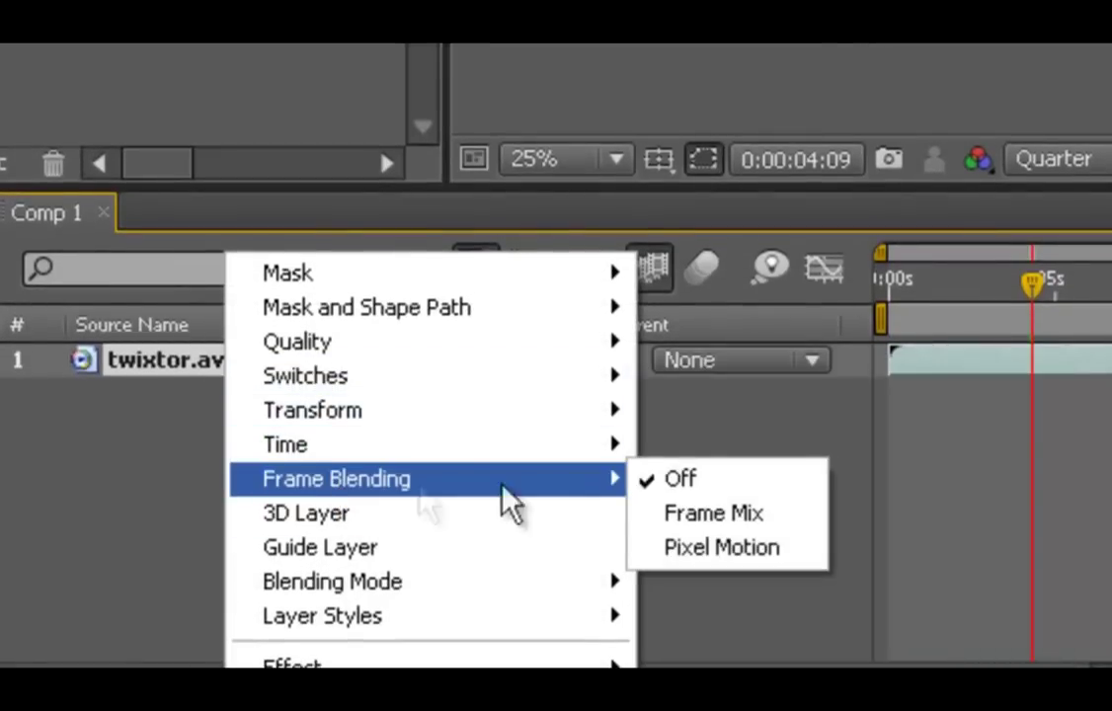
click(737, 549)
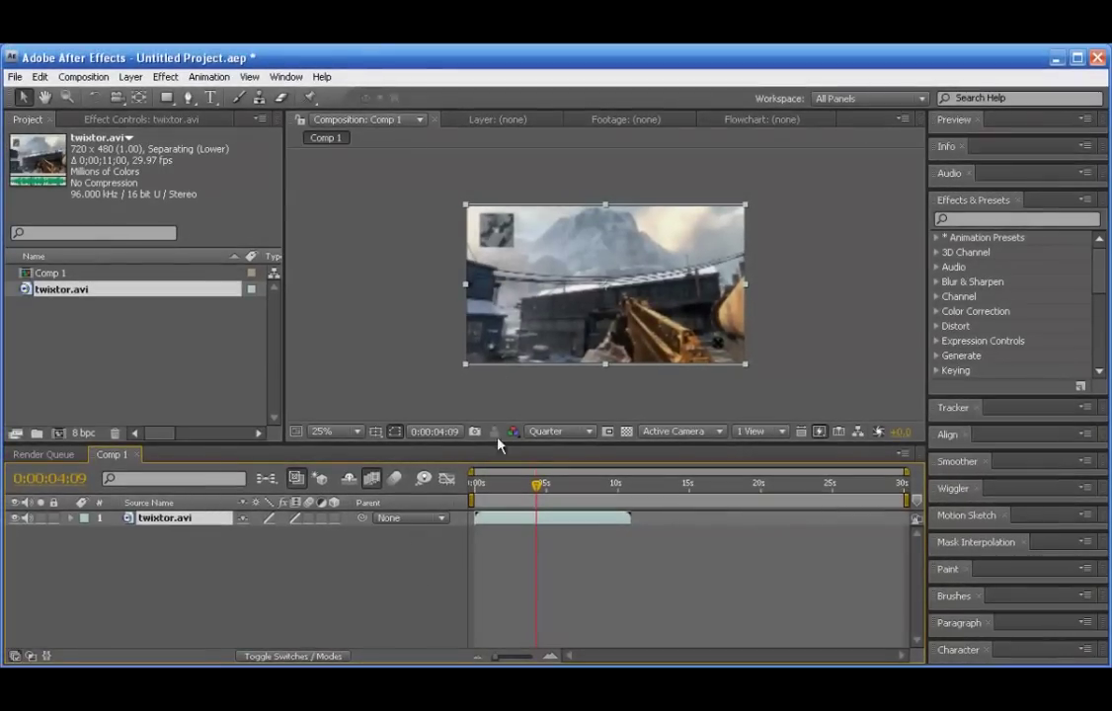
drag(531, 489, 495, 494)
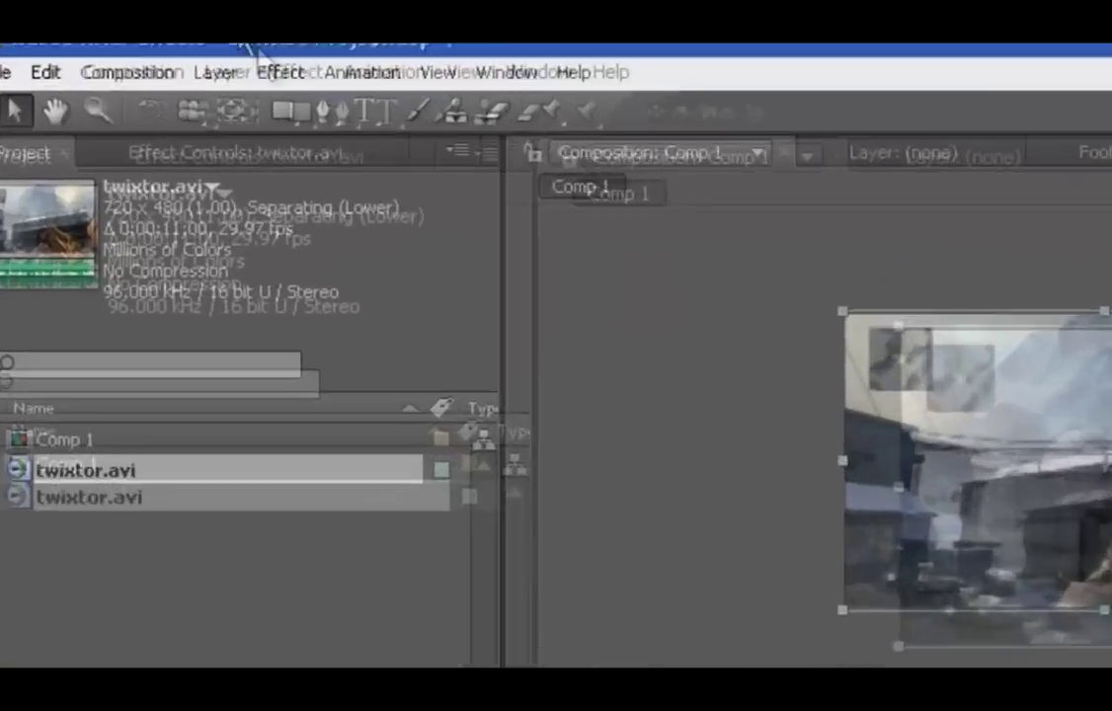
- Apply the RE:Vision Plug-ins Twixtor effect to the twixtor.avi layer
click(165, 76)
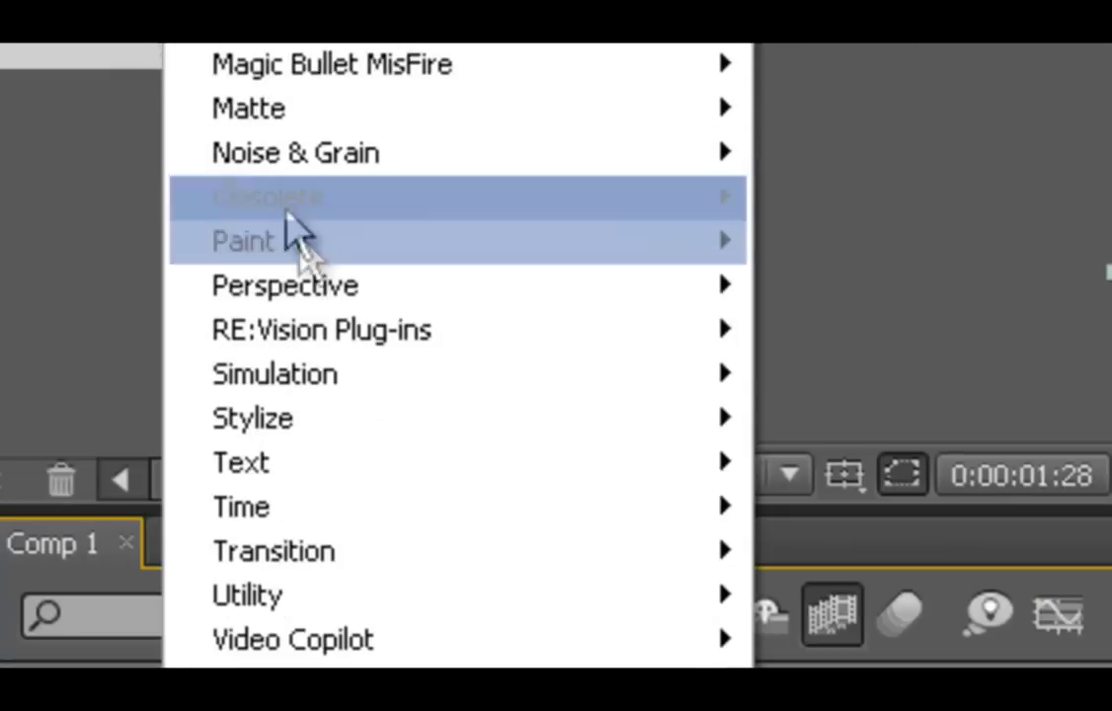
mouse_move(465, 297)
mouse_move(703, 341)
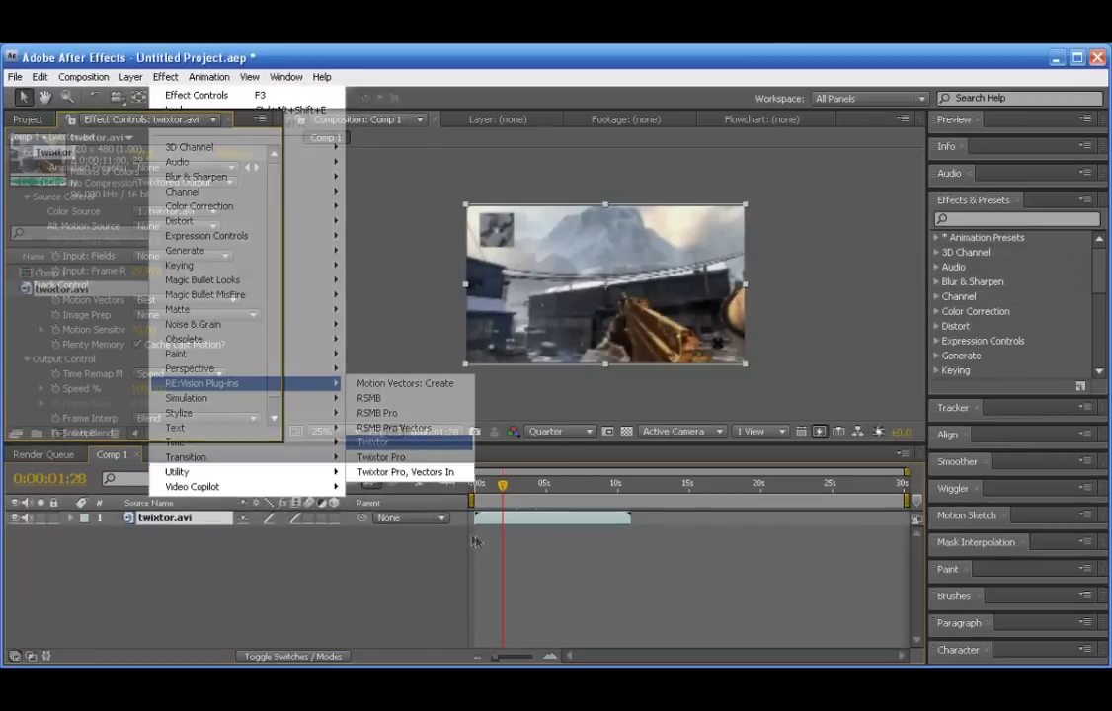
click(849, 507)
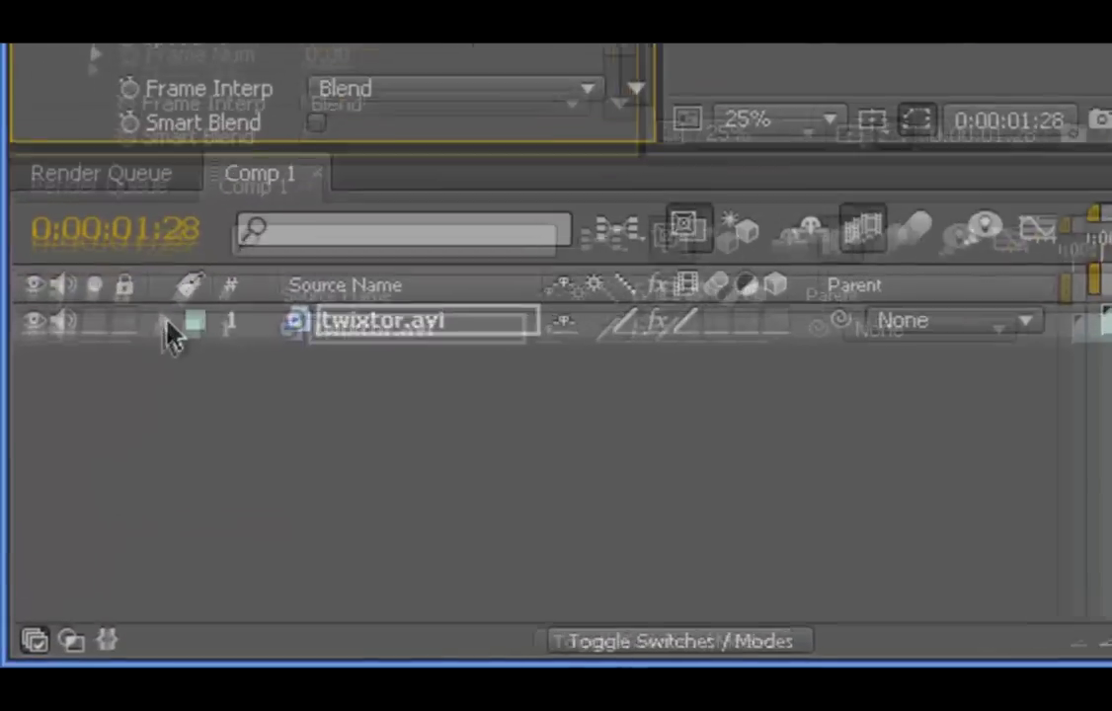
- Expand the layer's Effects > Twixtor > Output Control properties in the timeline
click(73, 519)
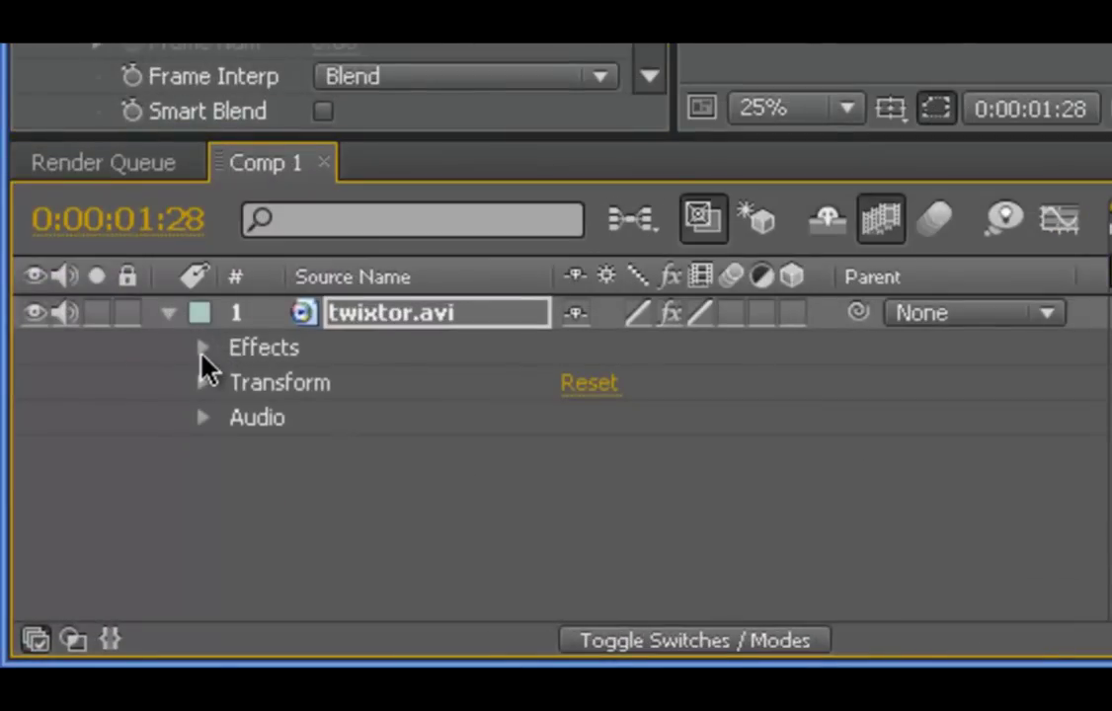
click(203, 349)
click(240, 383)
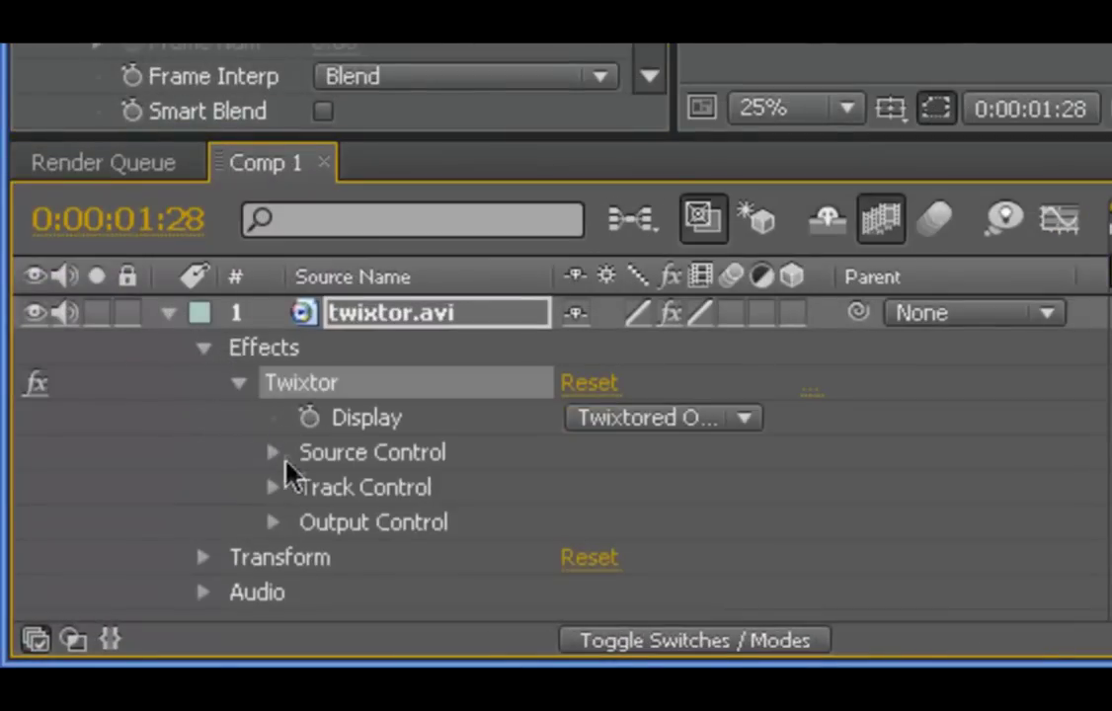
click(274, 523)
scroll(278, 530, down, 2)
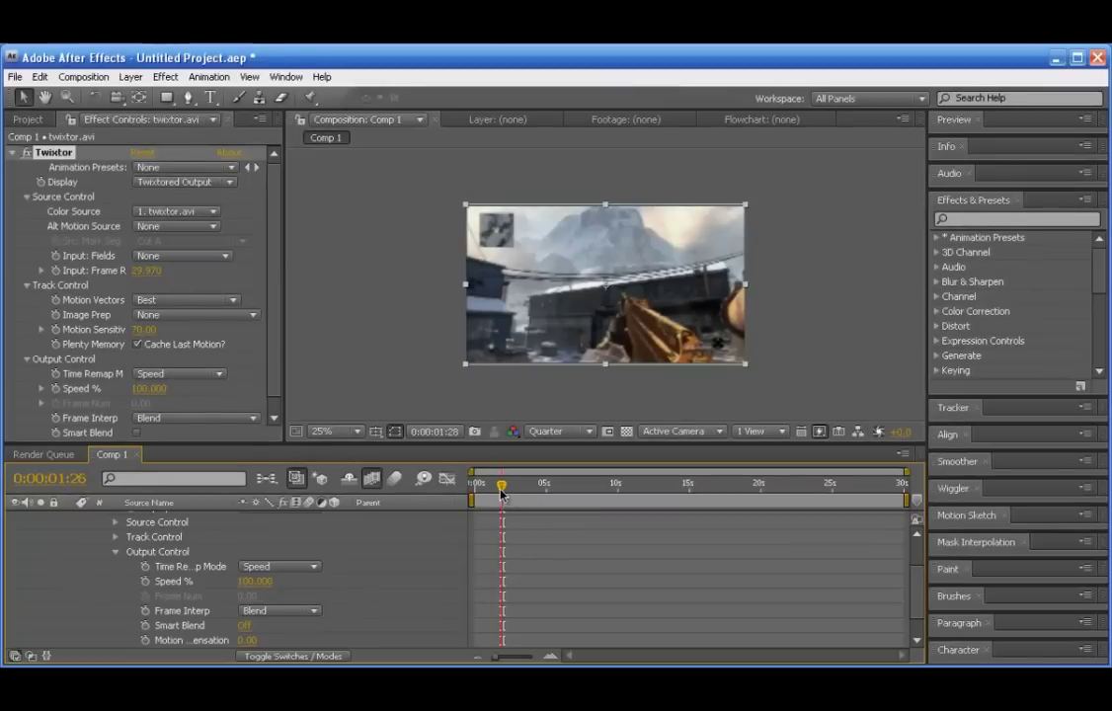
- Scrub the current time to 0:00:06:20, where the slow-motion should begin
drag(501, 487, 568, 491)
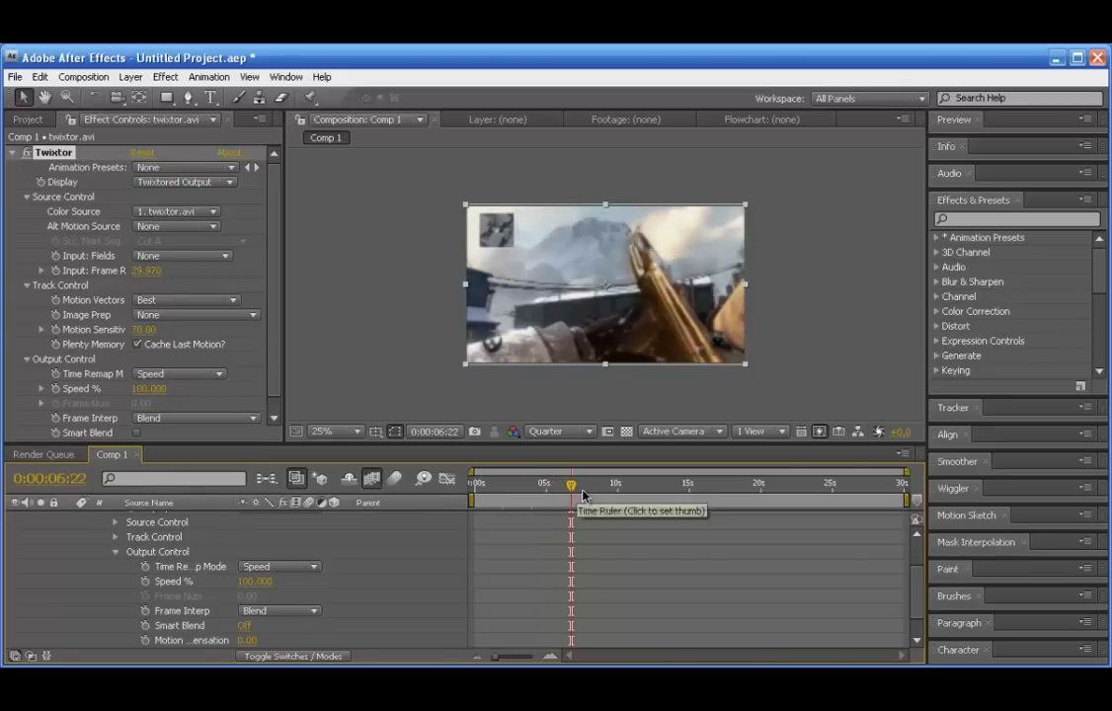
drag(569, 494, 566, 495)
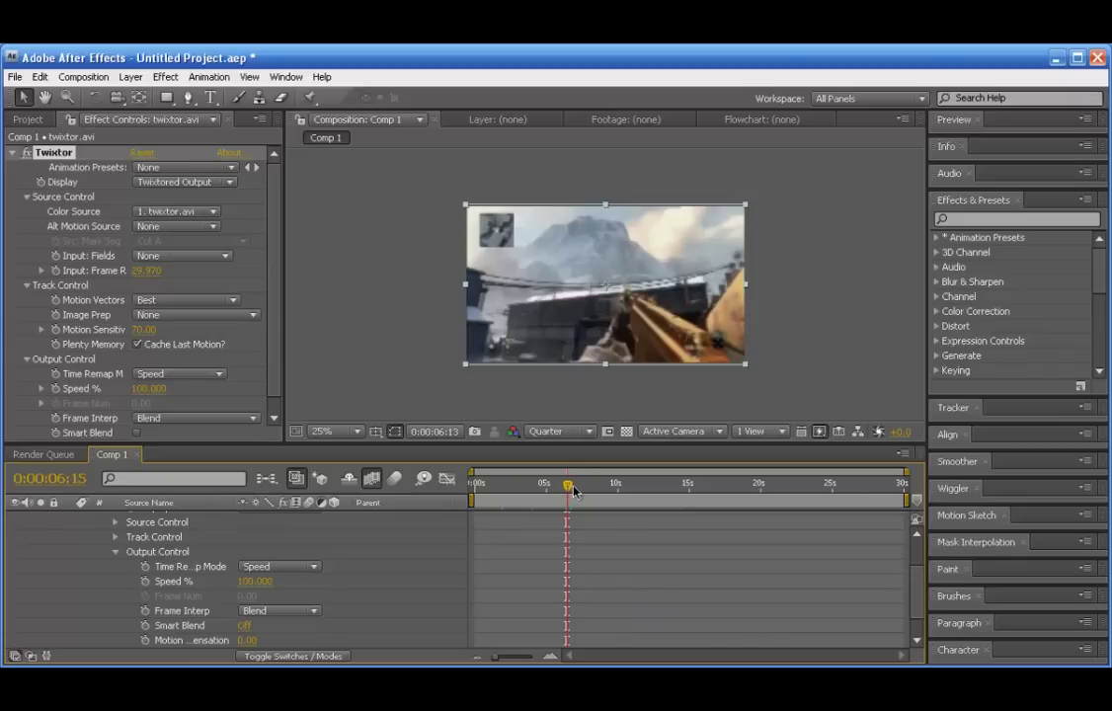
drag(576, 491, 570, 489)
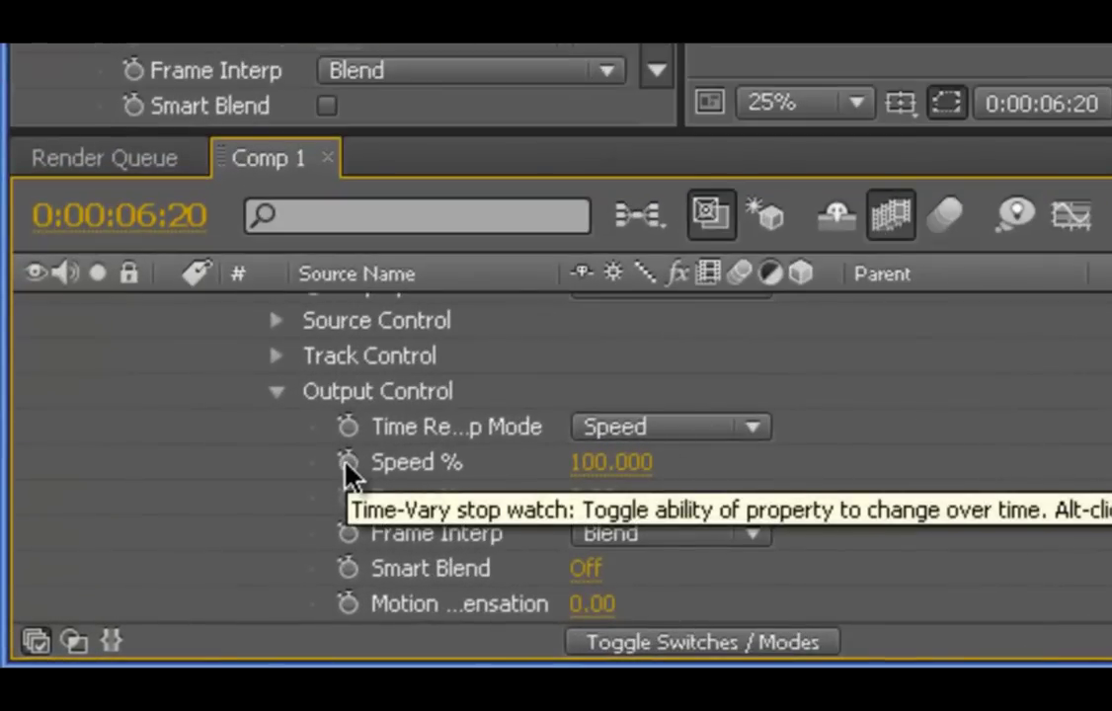
- Keyframe Twixtor Speed % at 100 at 6:20, then at 6 two frames later at 6:23
click(347, 462)
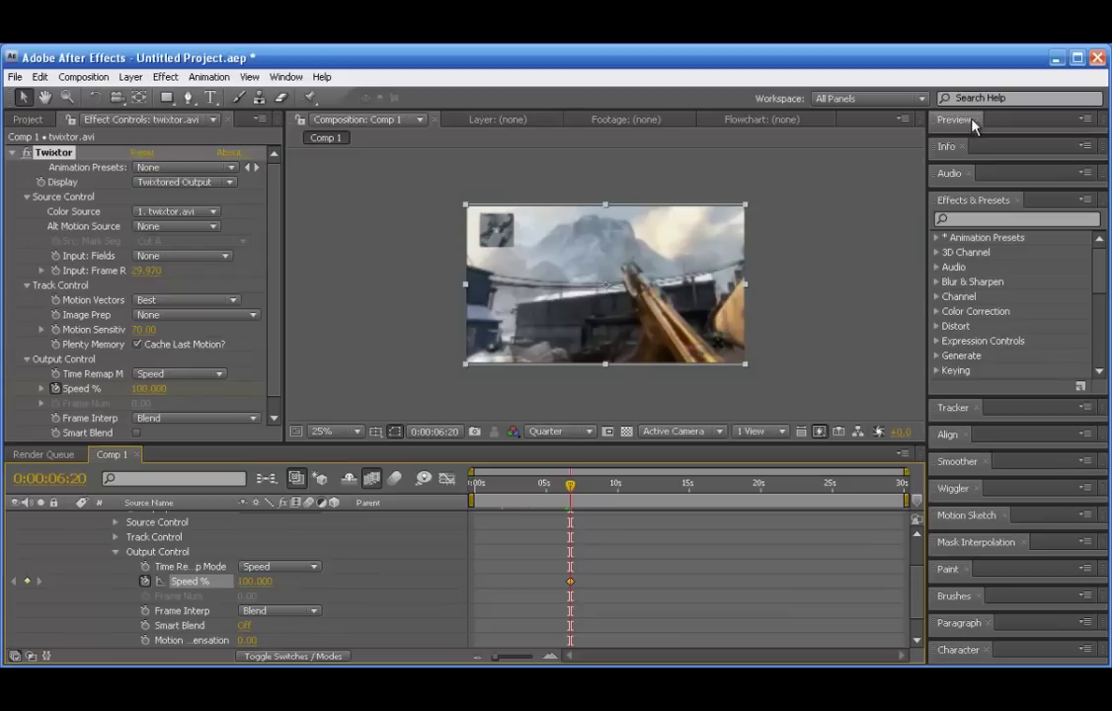
drag(977, 135, 997, 228)
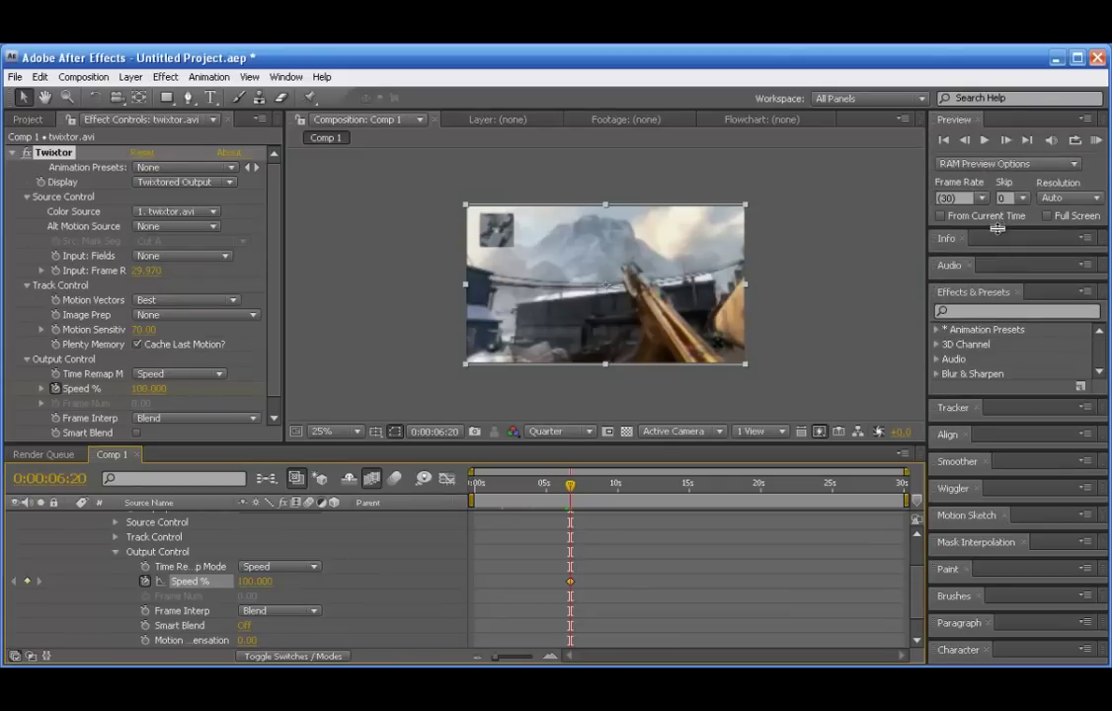
click(1005, 141)
click(1005, 141)
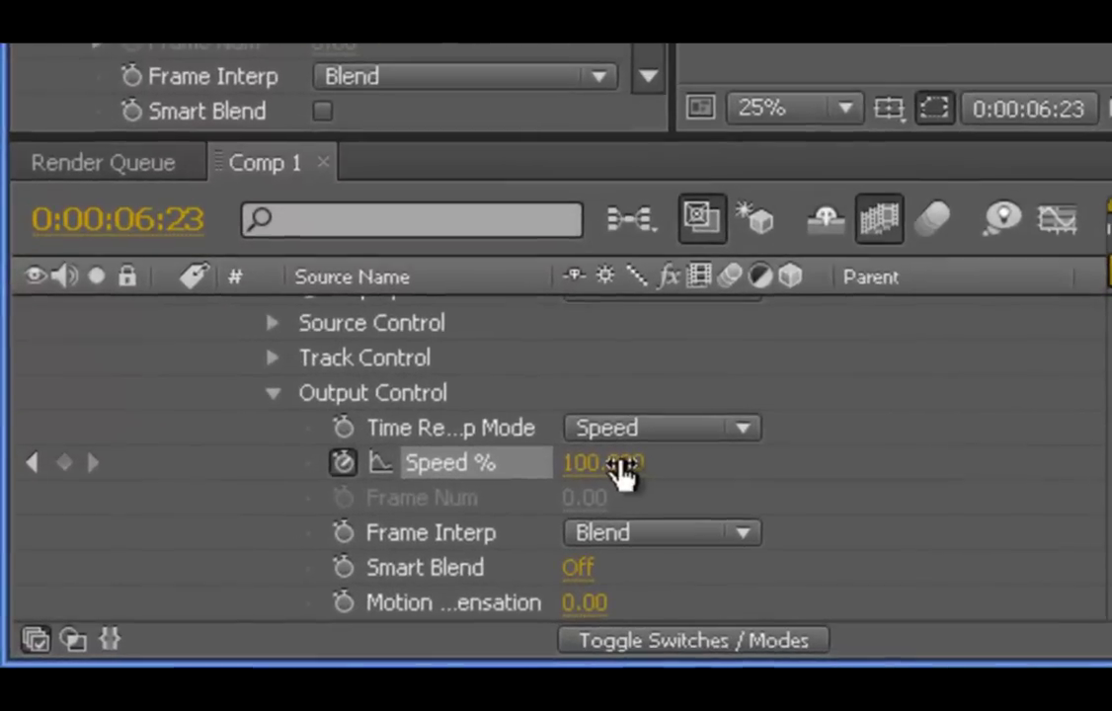
click(259, 581)
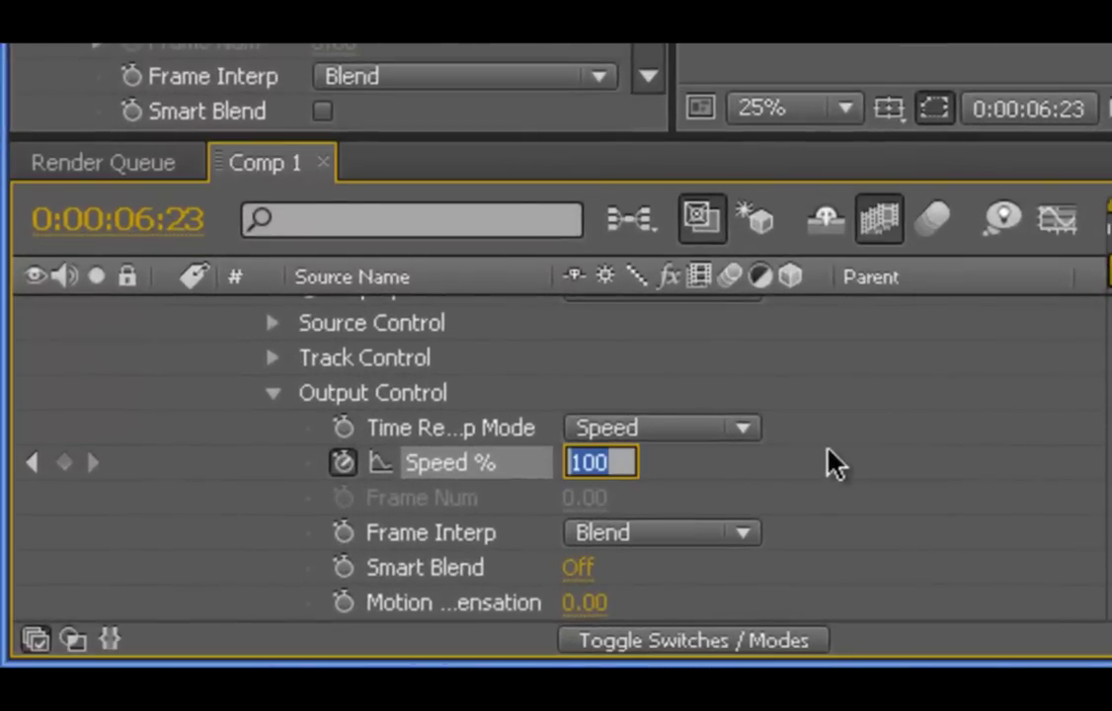
text(6)
key(Return)
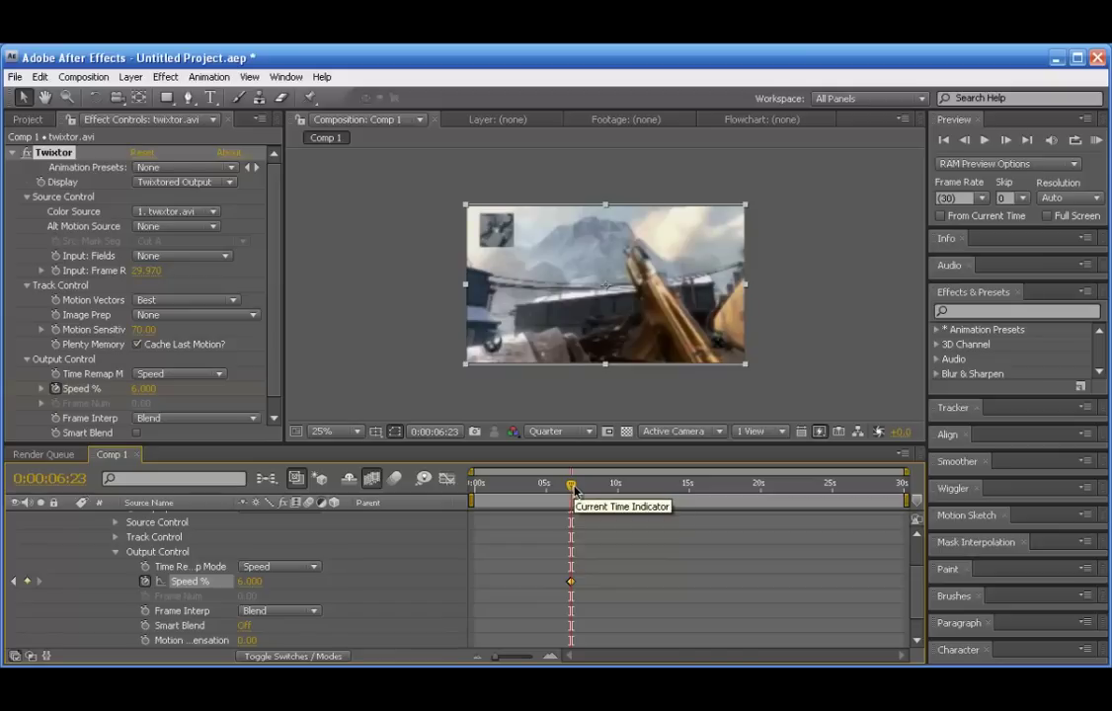
drag(573, 489, 625, 499)
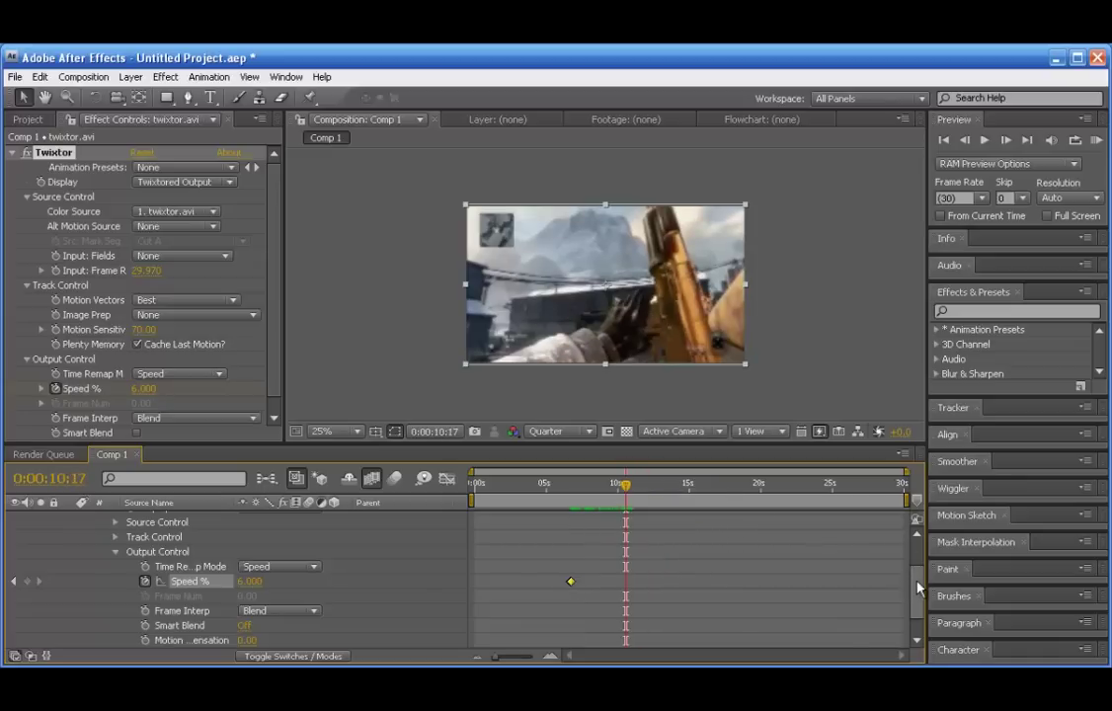
scroll(918, 589, up, 4)
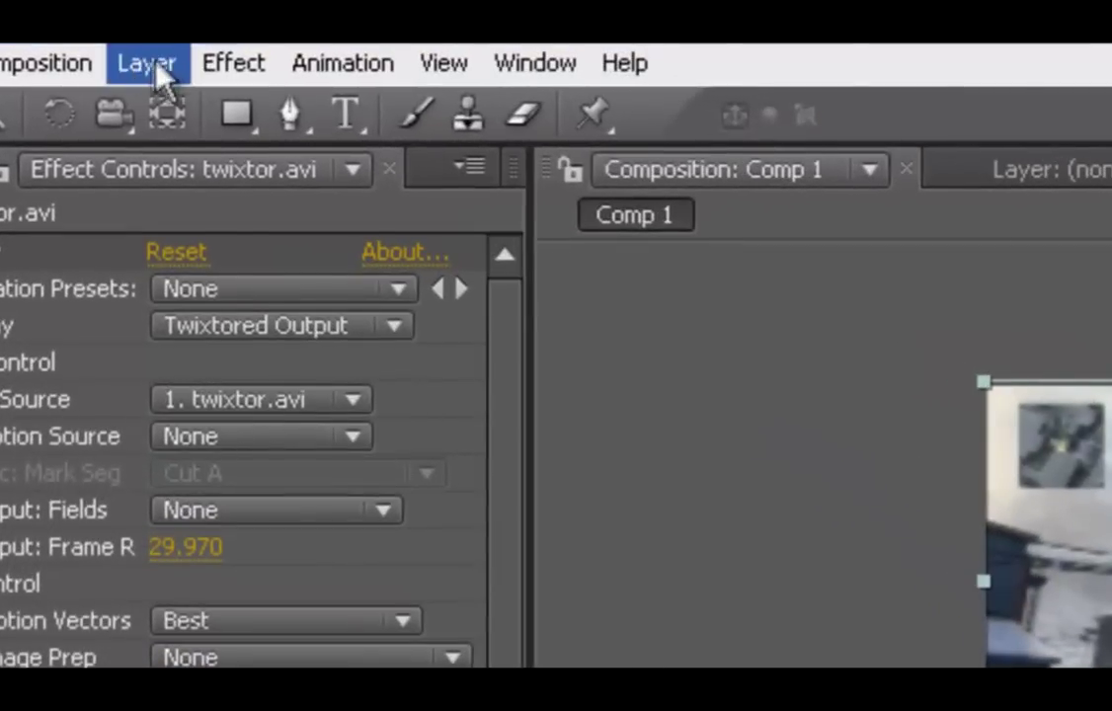
- Enable Time Remapping on twixtor.avi and move the current time to about 0:00:10:21
click(155, 77)
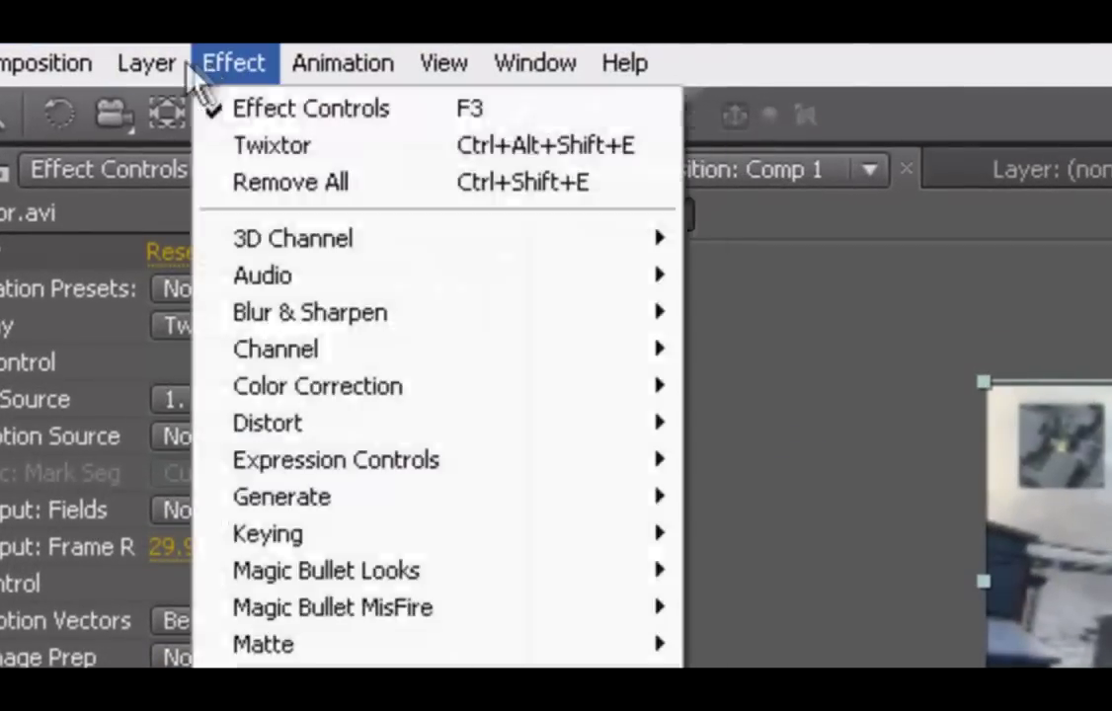
mouse_move(148, 63)
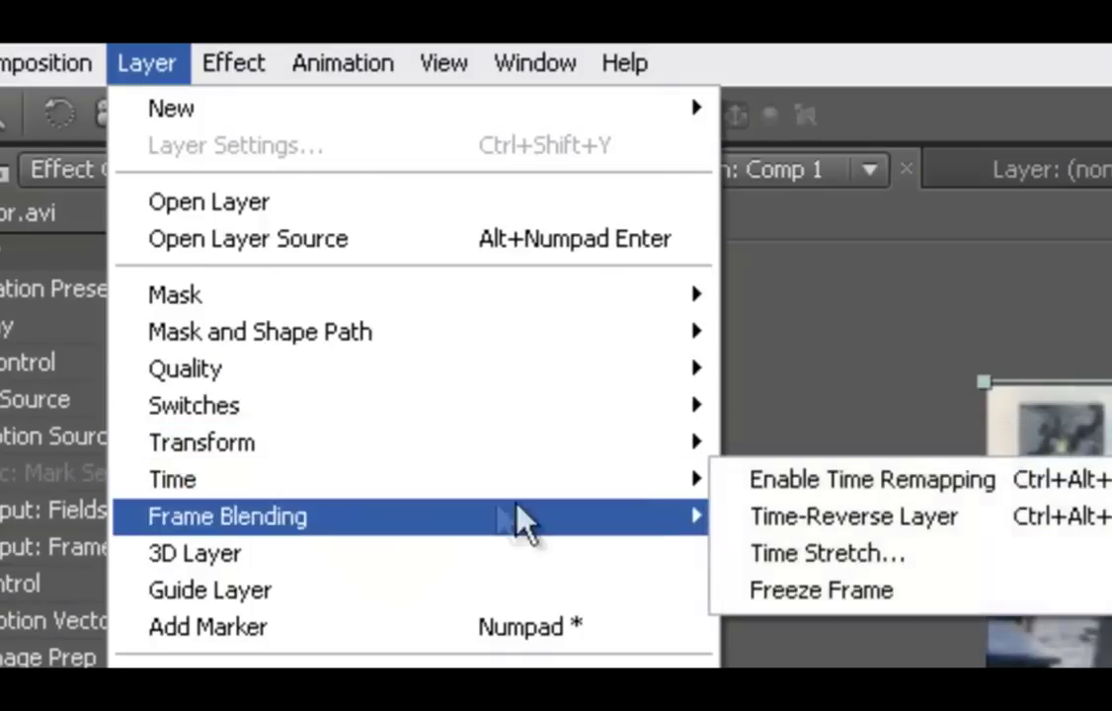
click(769, 480)
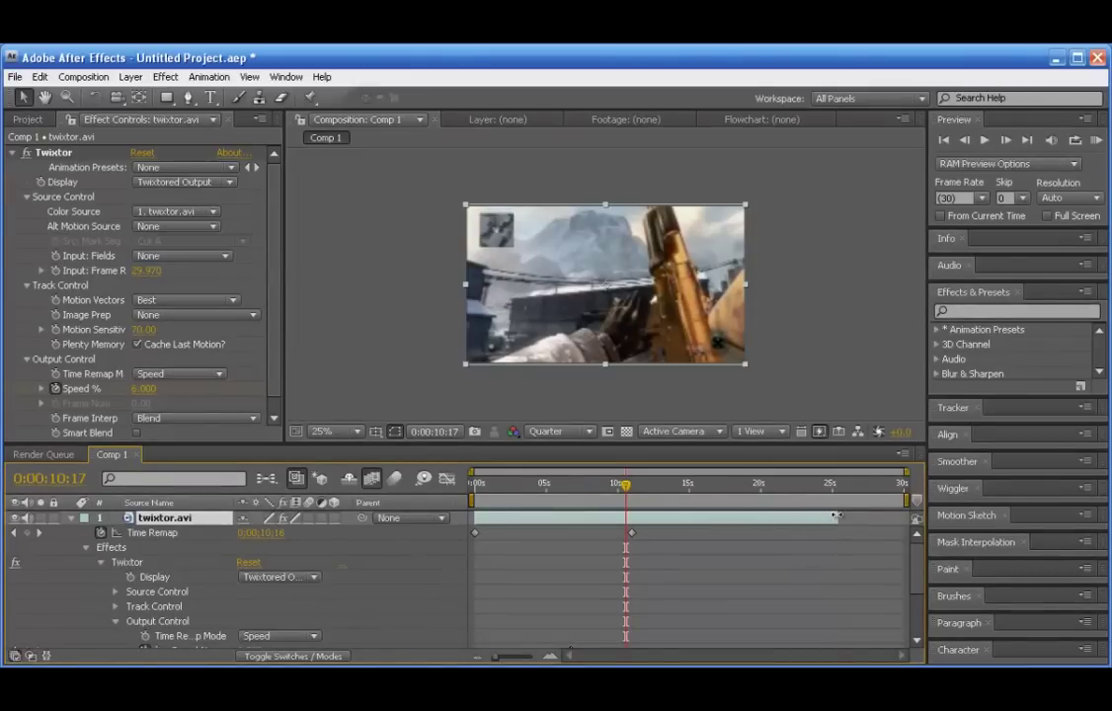
drag(681, 486, 600, 514)
drag(620, 523, 625, 523)
drag(918, 587, 919, 612)
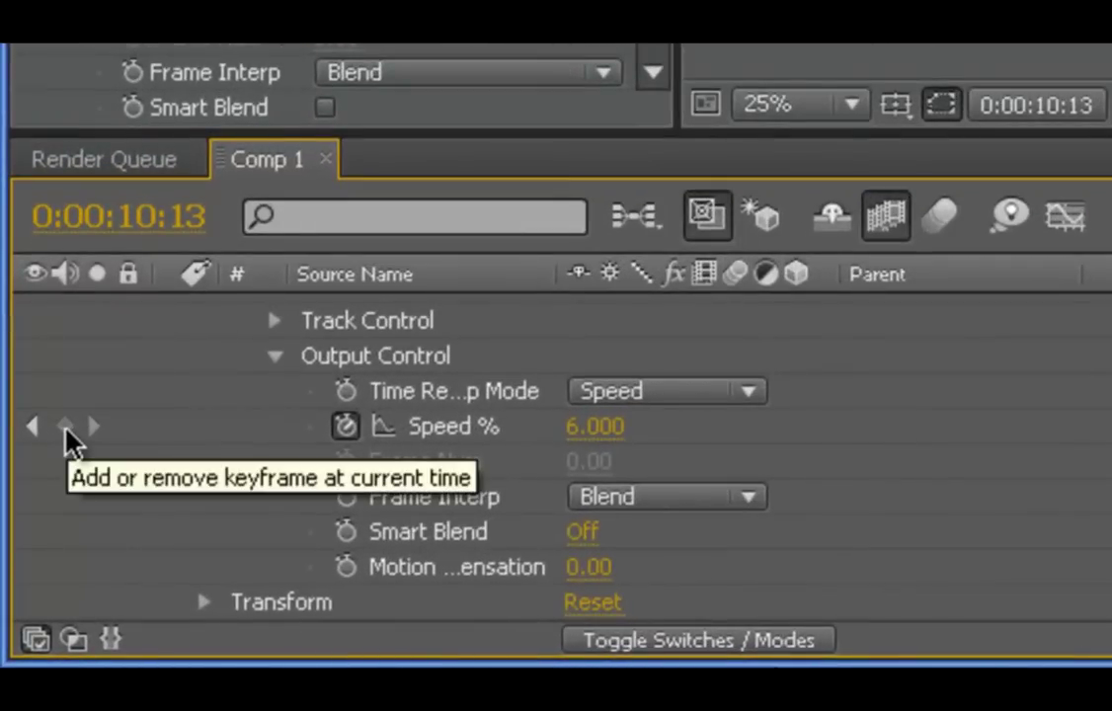
- Keyframe Speed % holding 6 at 10:13, then 100 at 10:16, and scrub to 11:29
click(65, 427)
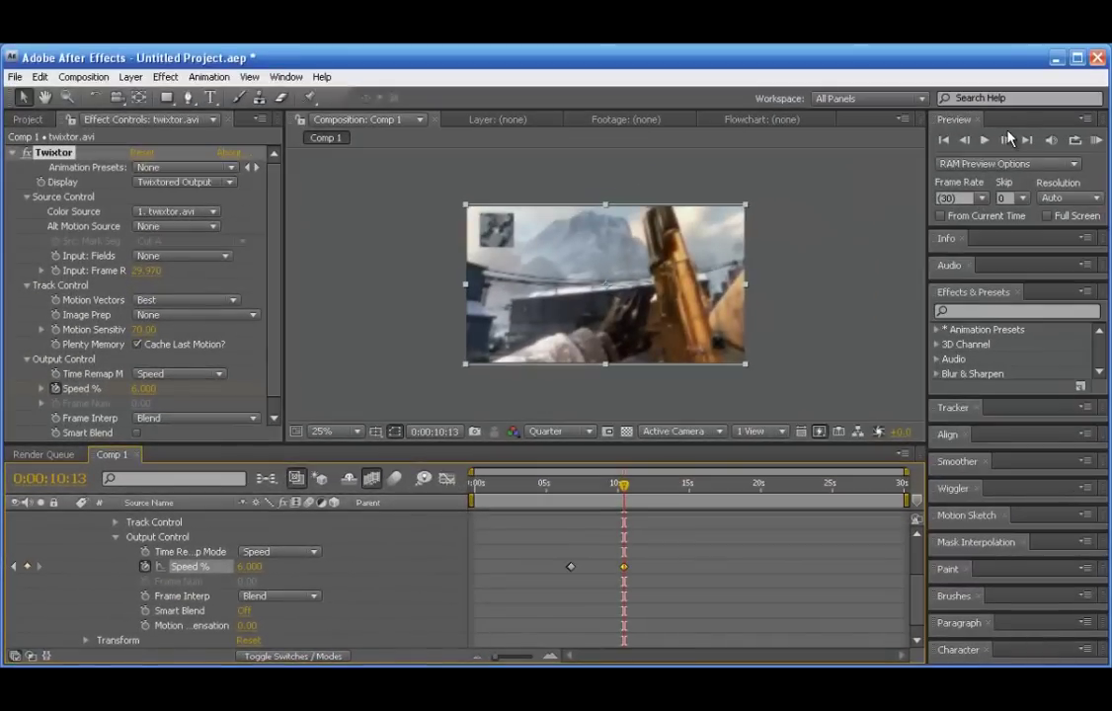
click(1008, 140)
click(1007, 140)
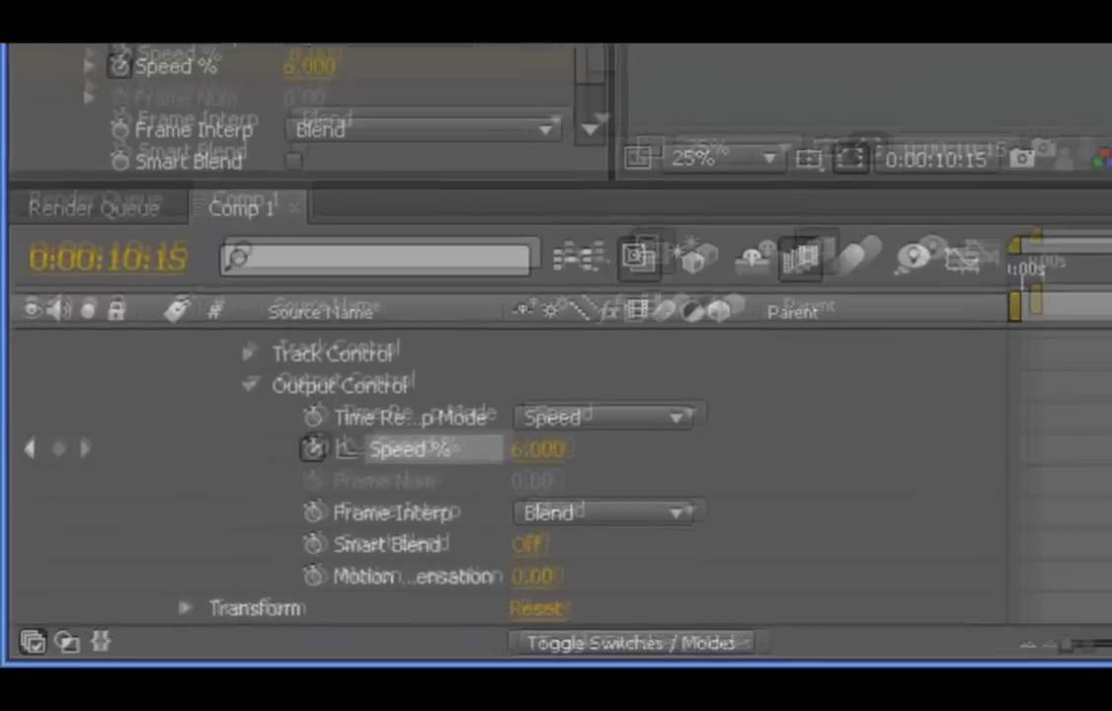
key(Page_Down)
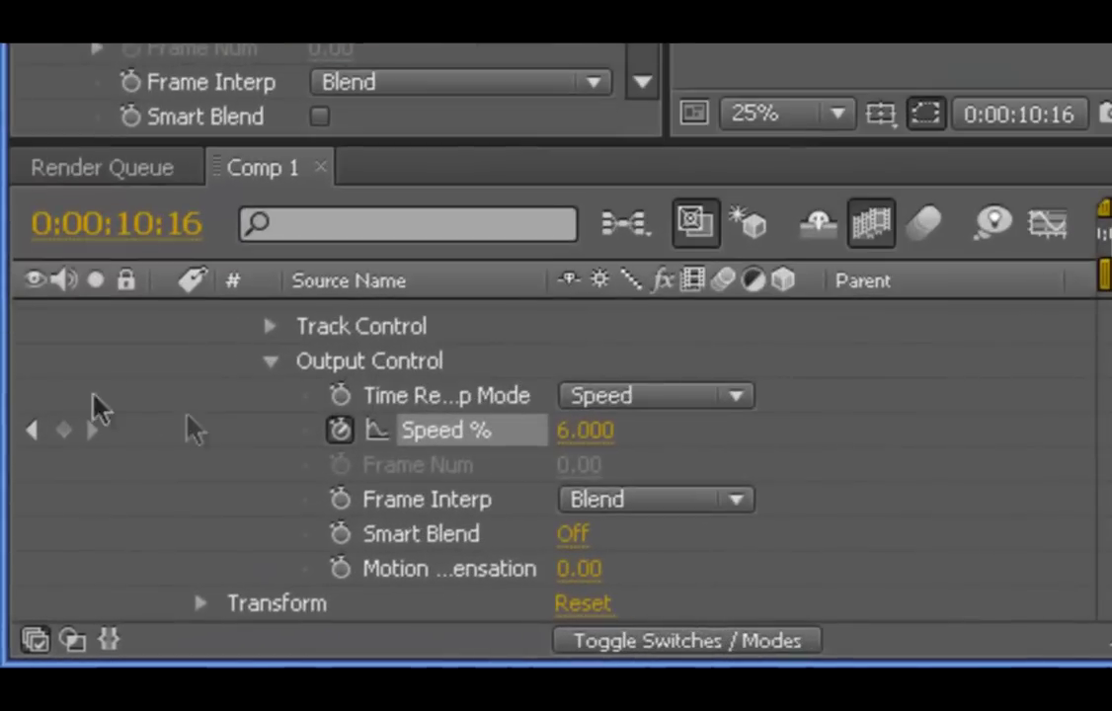
click(577, 432)
text(100)
key(Return)
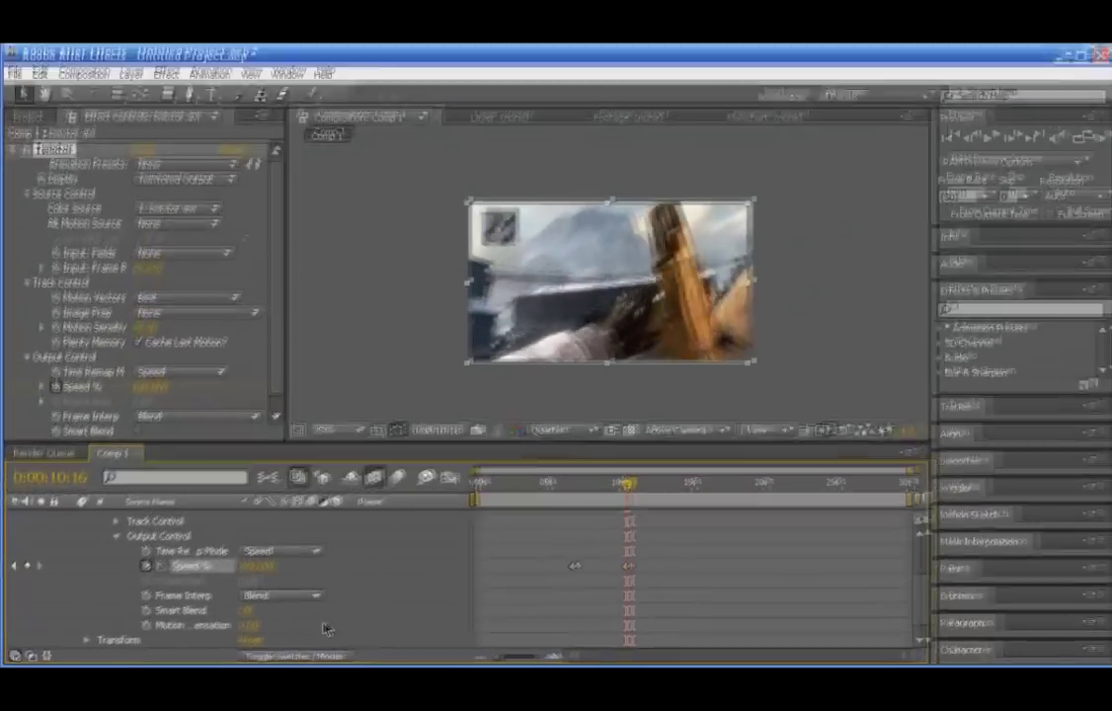
mouse_move(628, 488)
mouse_down()
mouse_move(612, 488)
mouse_move(645, 494)
mouse_move(635, 491)
mouse_up()
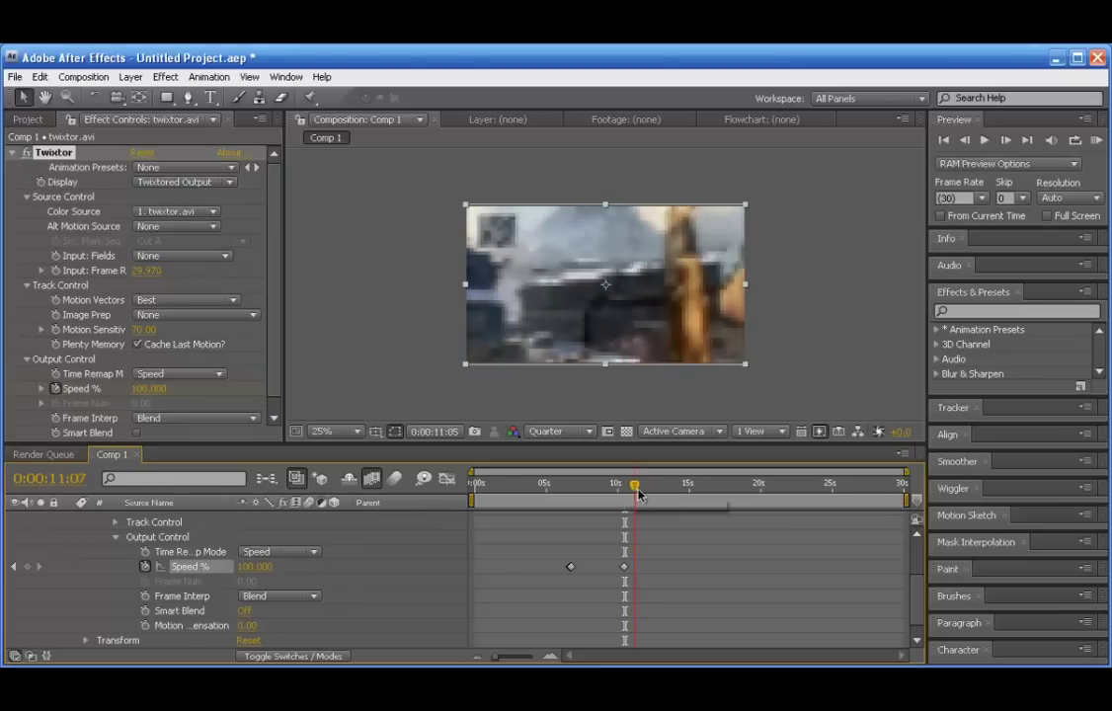
drag(640, 491, 646, 491)
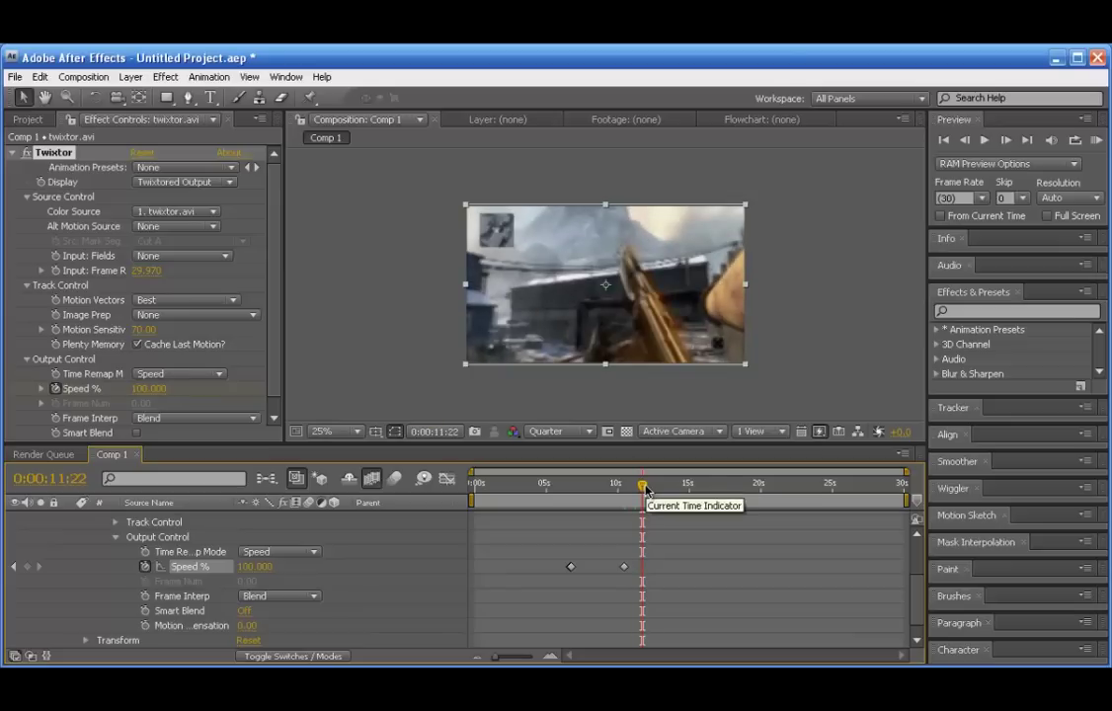
drag(647, 491, 645, 489)
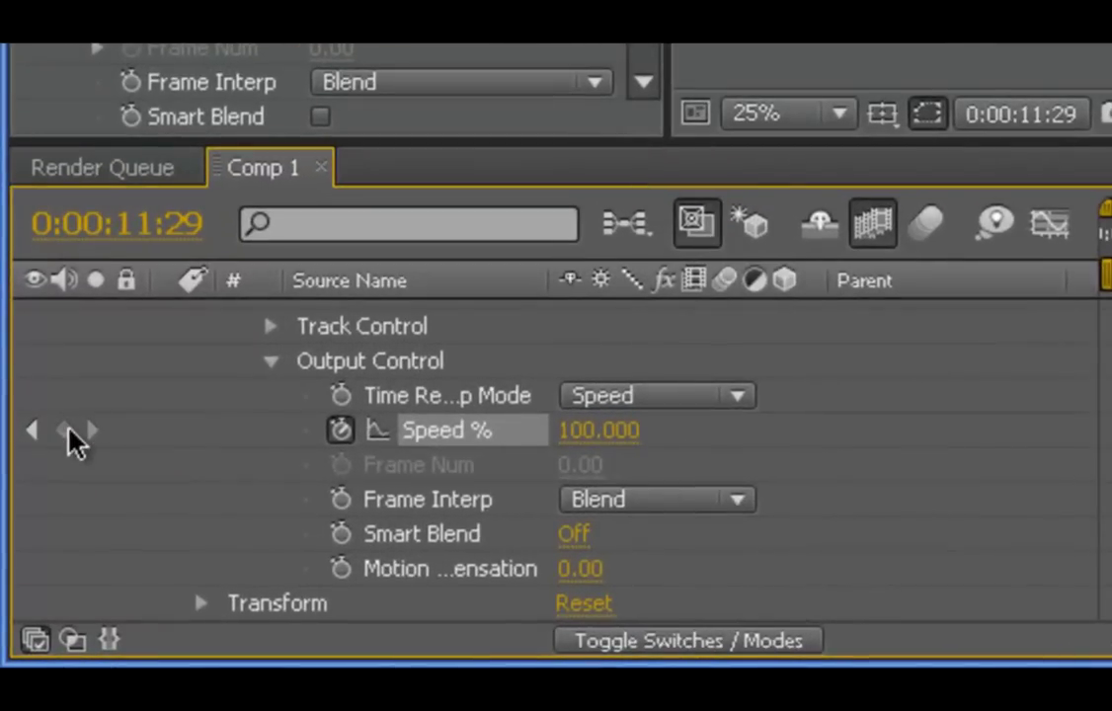
- Keyframe Speed % holding 100 at 11:29, then drop it to 6 at 12:01
click(67, 431)
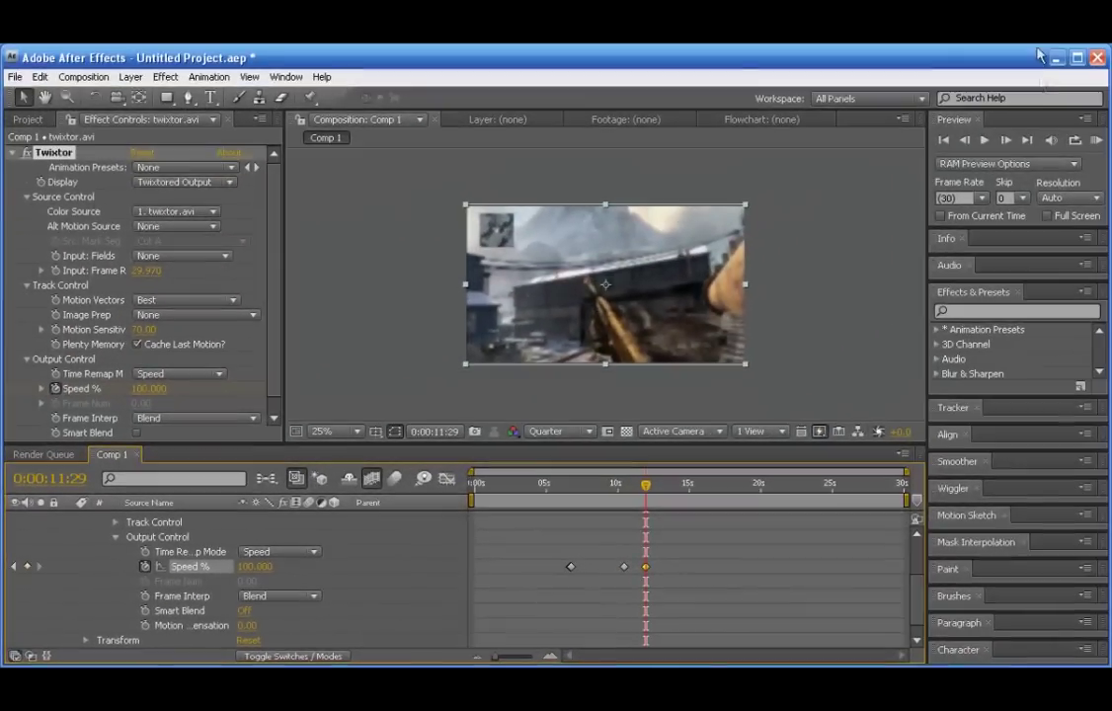
click(1005, 142)
click(1004, 142)
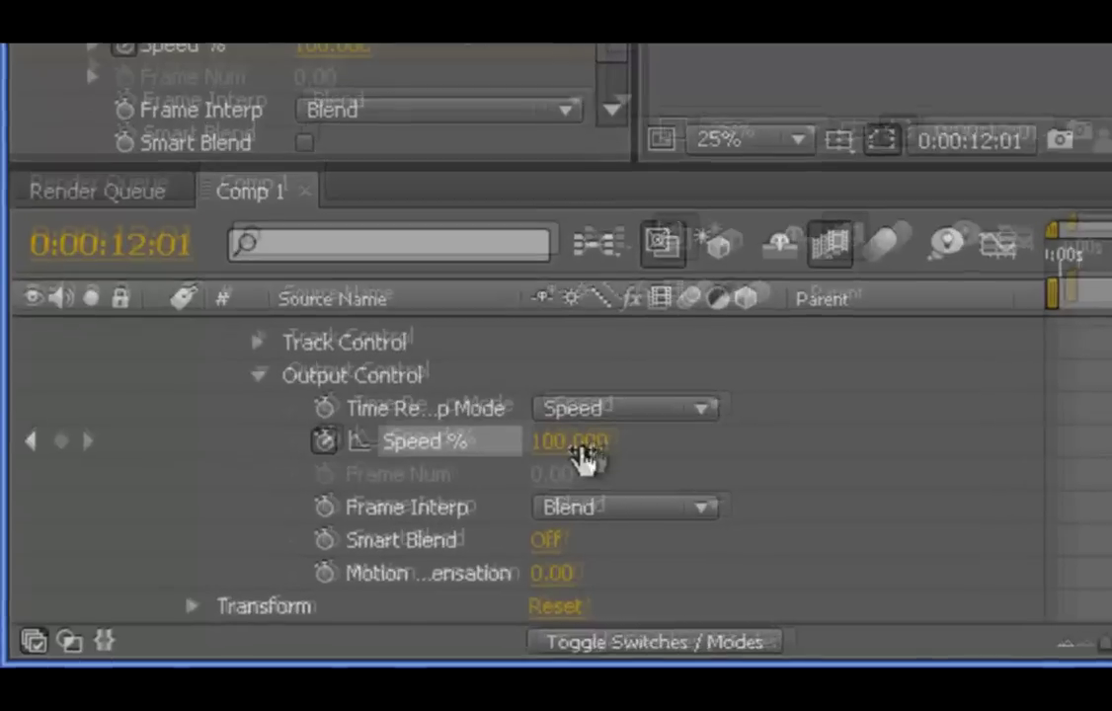
click(571, 441)
text(6)
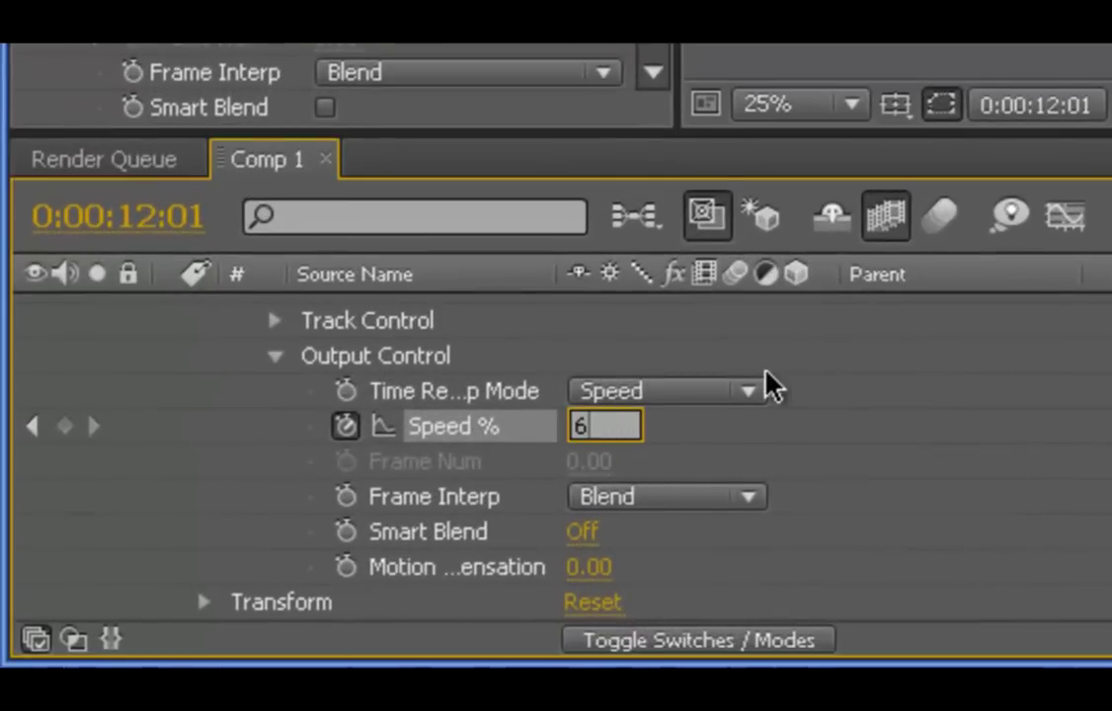
key(Return)
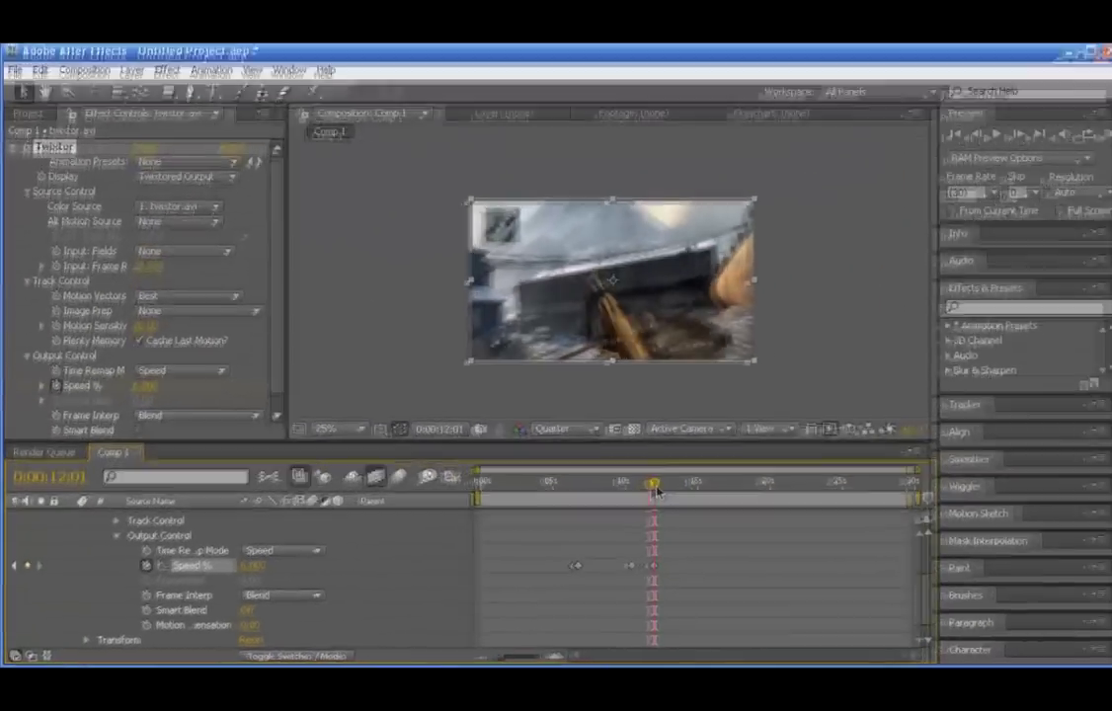
- Keyframe Speed % holding 6 at 13:02, return it to 100 at 13:04, and select twixtor.avi
click(648, 485)
drag(651, 491, 666, 491)
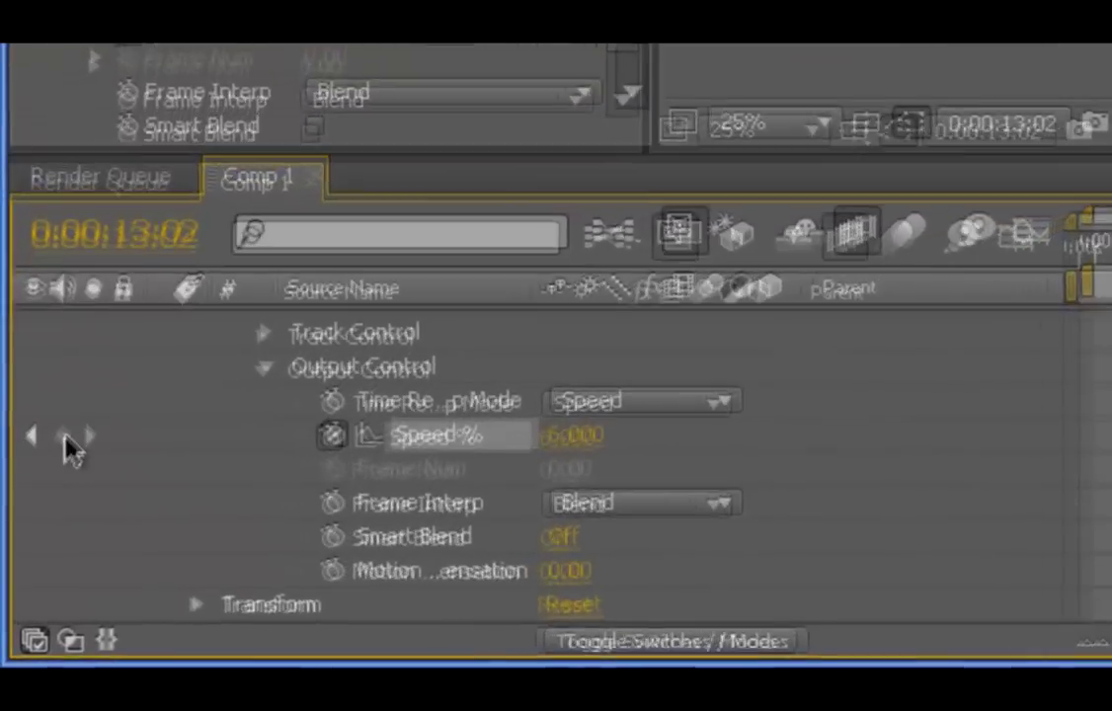
click(26, 566)
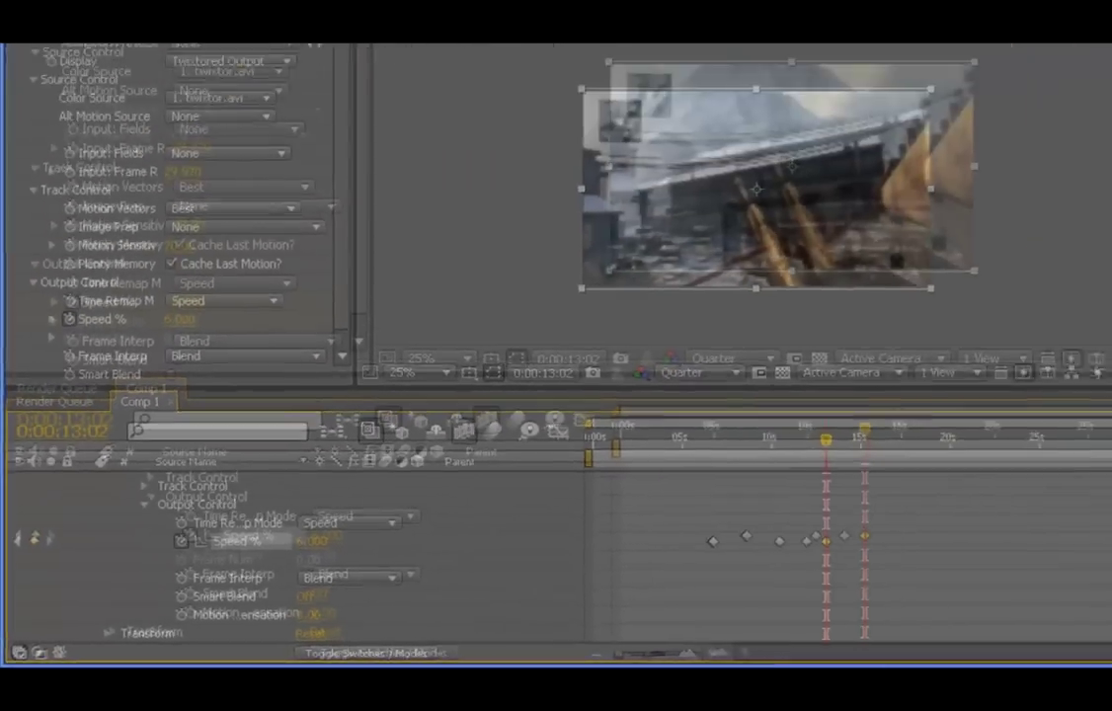
click(1006, 139)
click(1006, 139)
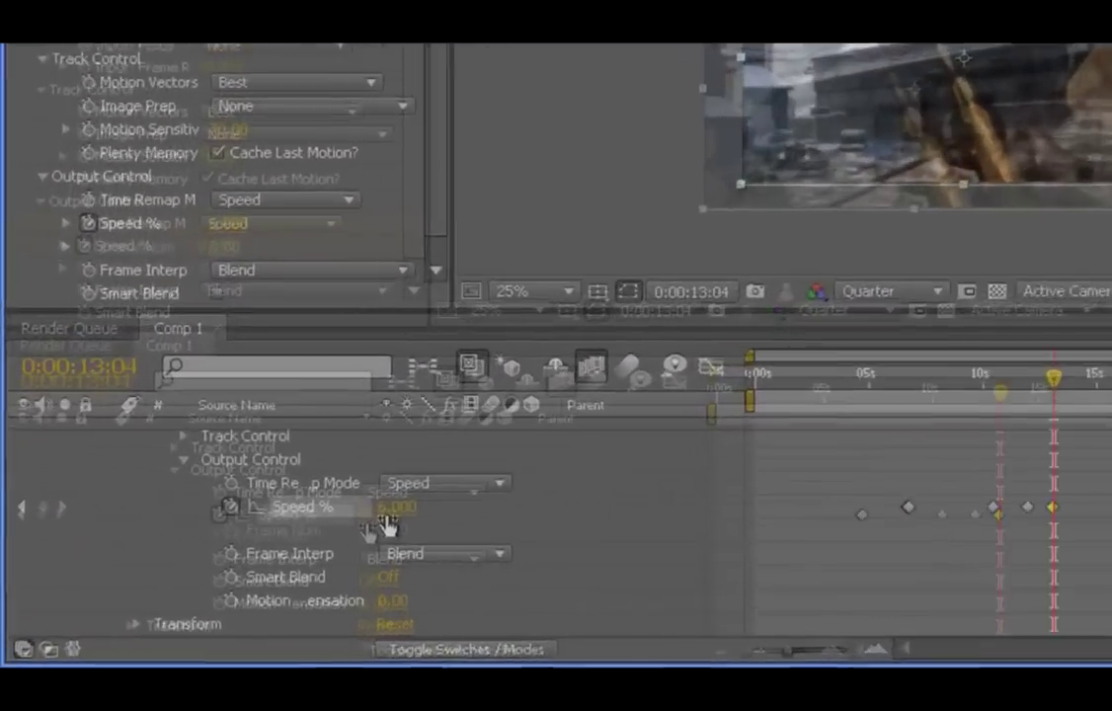
click(249, 566)
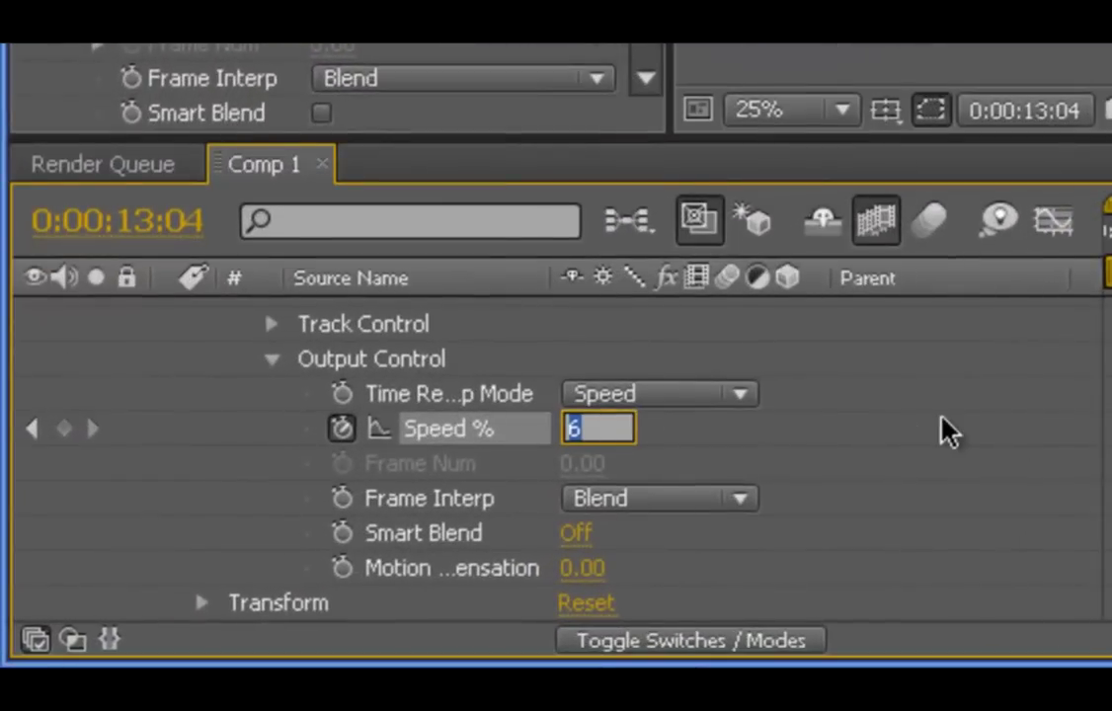
text(100)
key(Return)
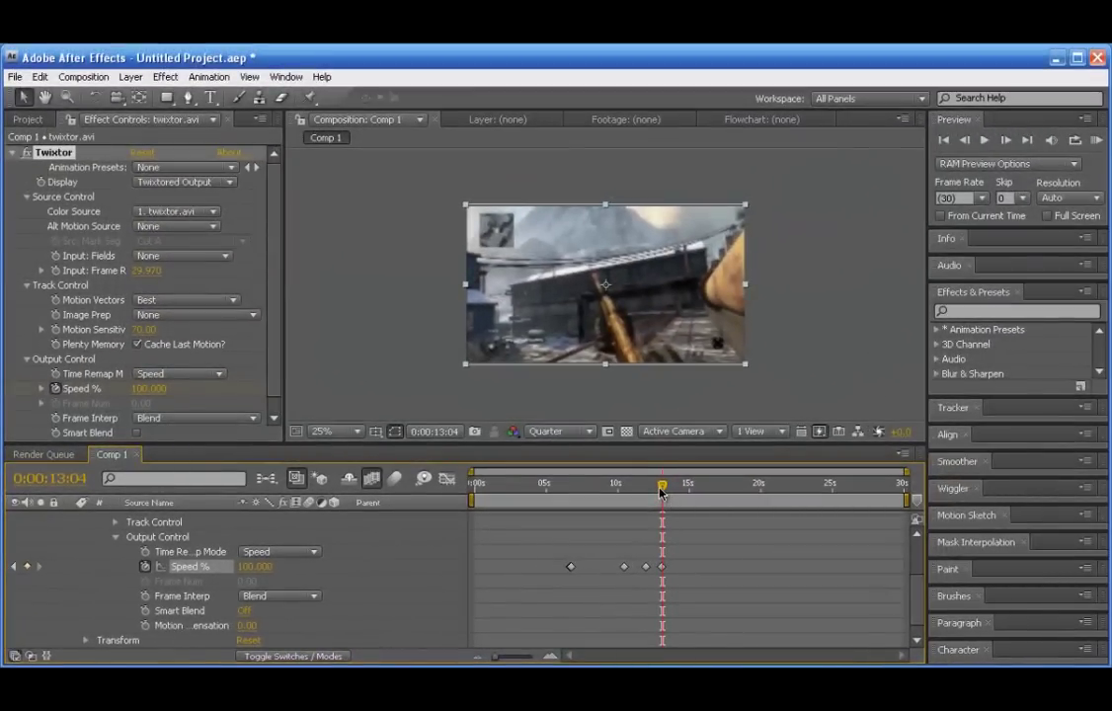
drag(667, 492, 613, 489)
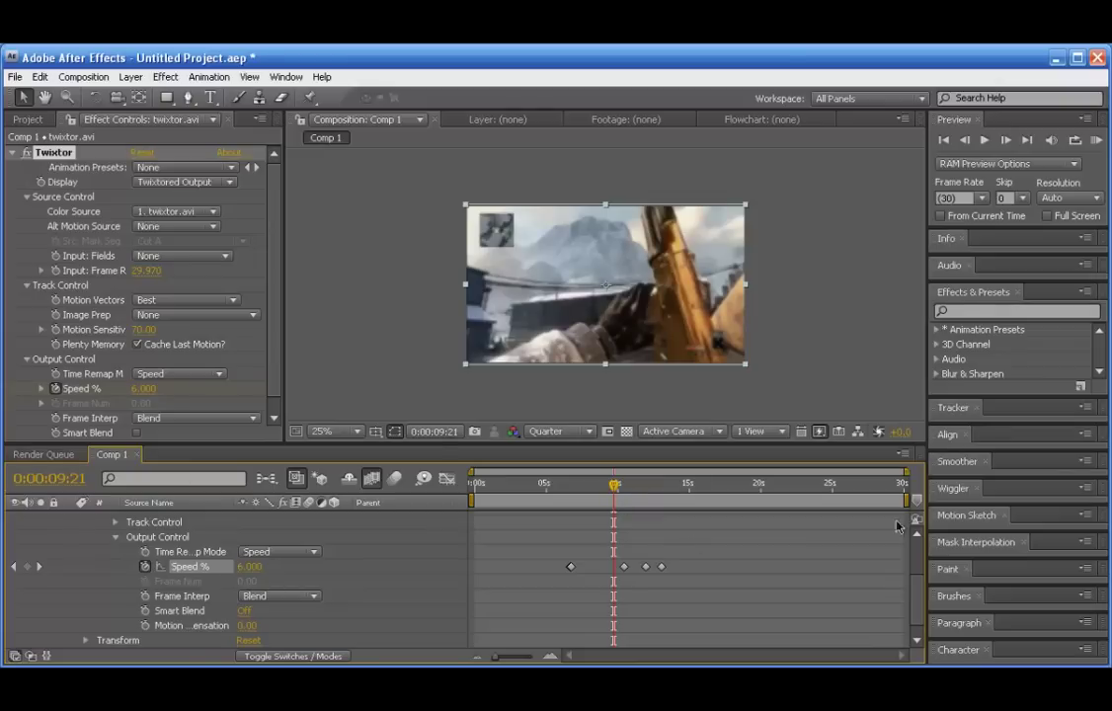
scroll(915, 609, up, 3)
click(264, 259)
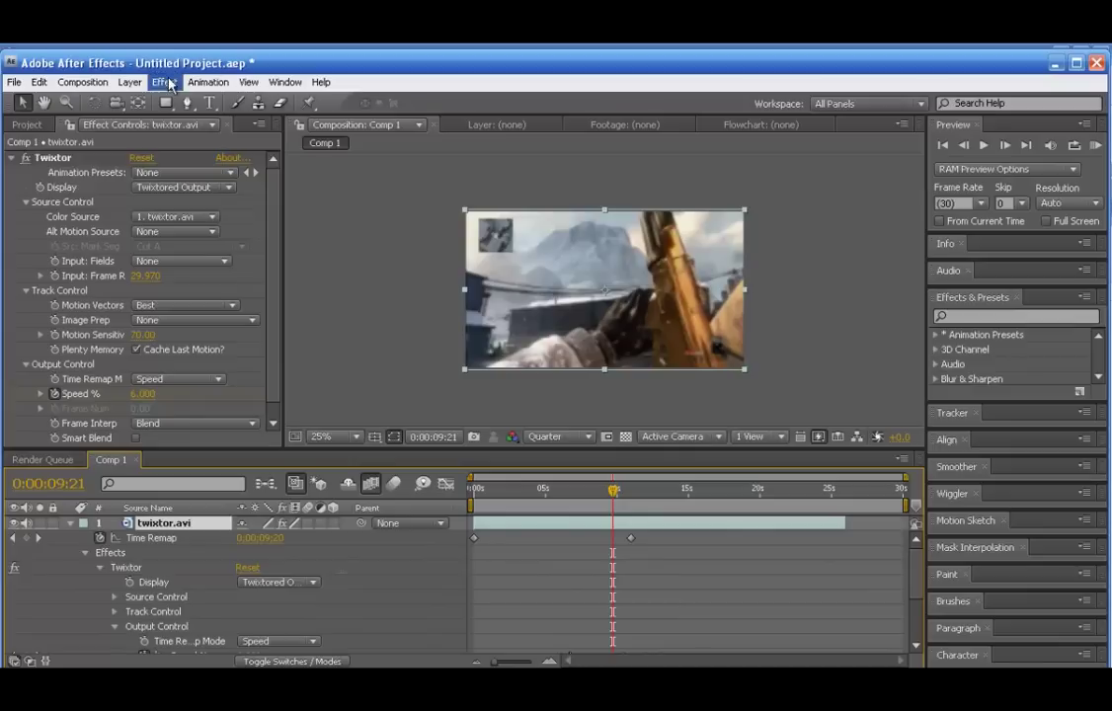
- Apply Magic Bullet Looks with the 'color correction beast' preset to twixtor.avi and scrub to review the grade
click(166, 82)
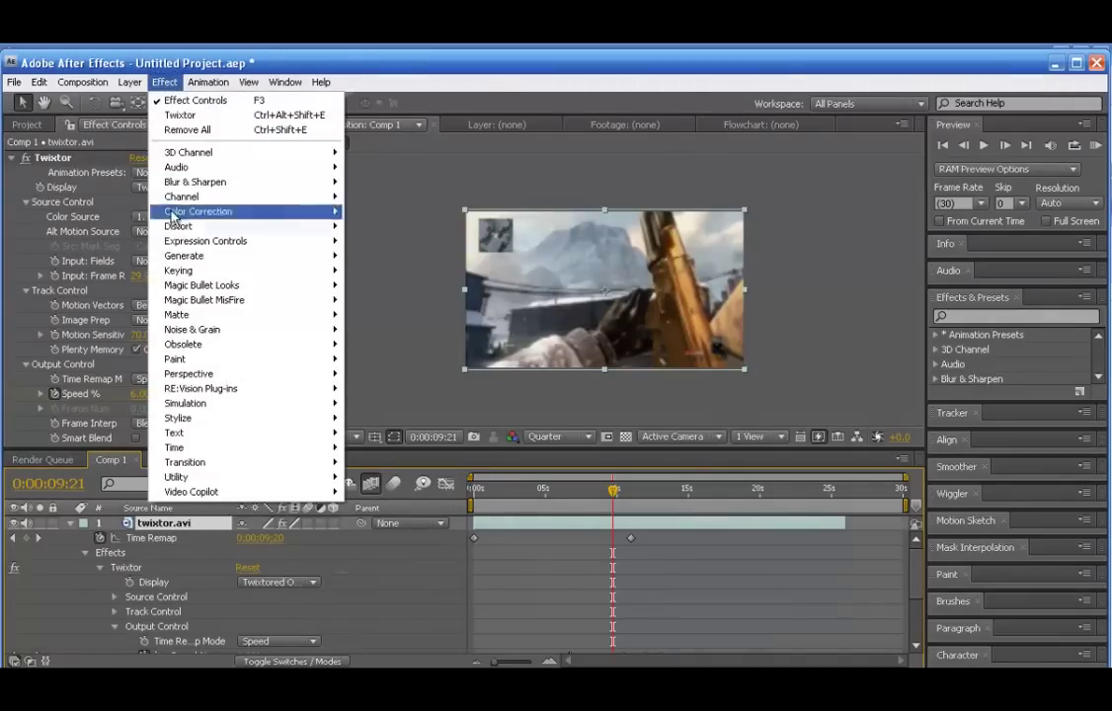
mouse_move(297, 285)
click(369, 286)
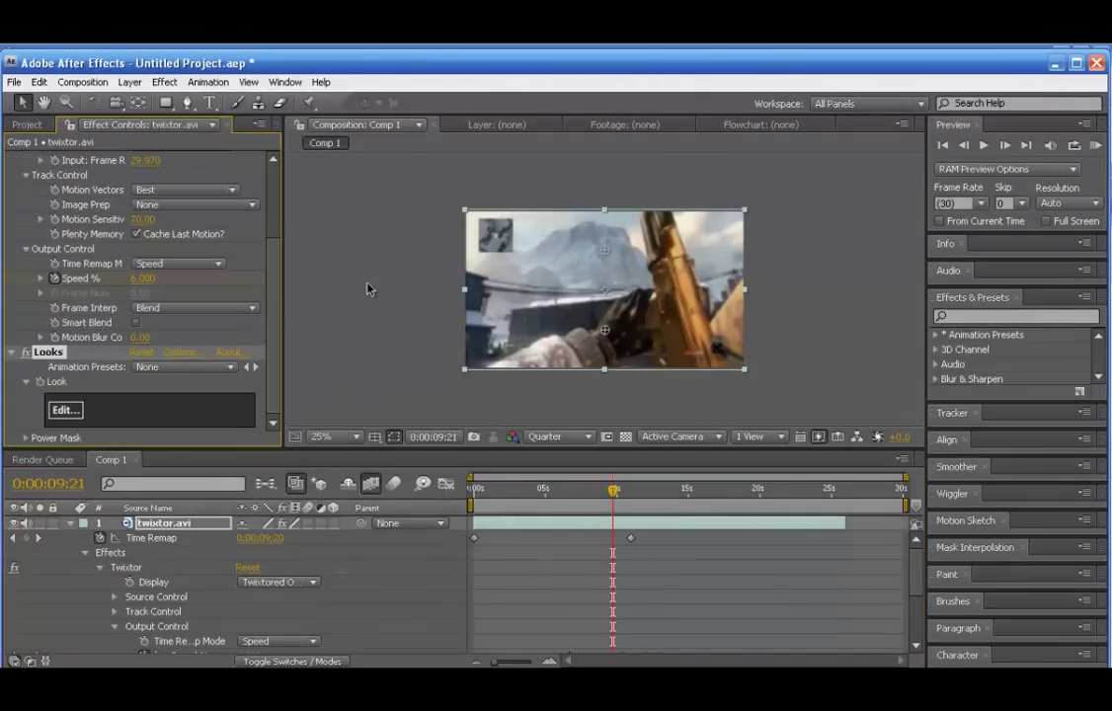
click(234, 366)
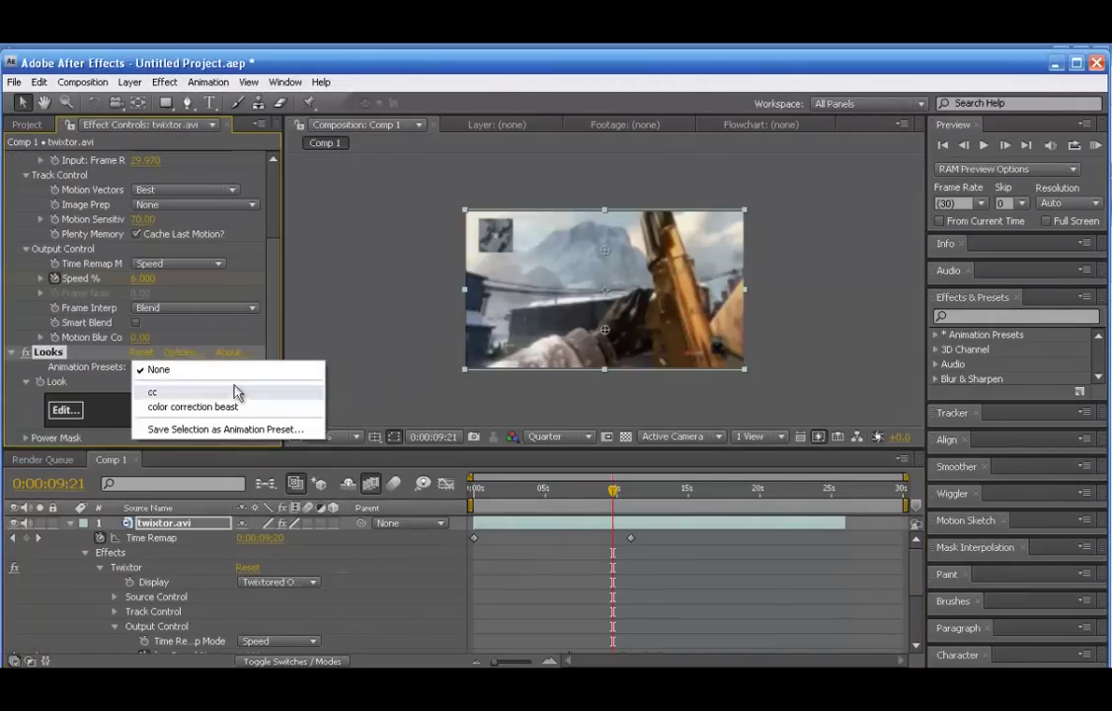
click(235, 407)
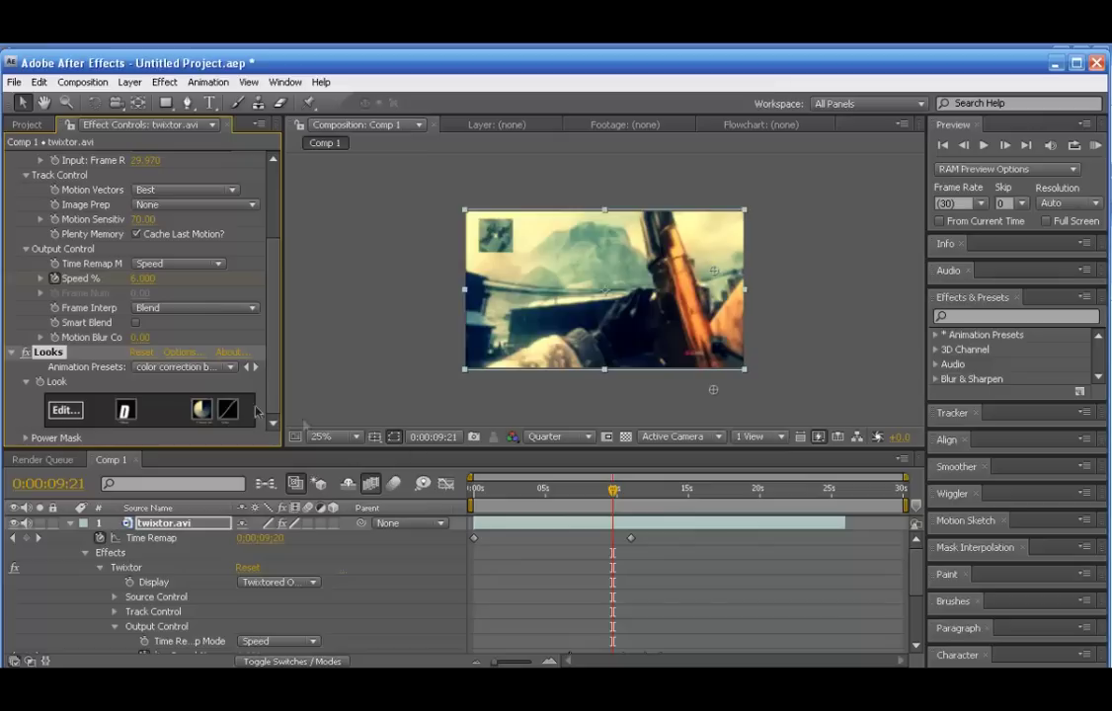
drag(615, 492, 524, 497)
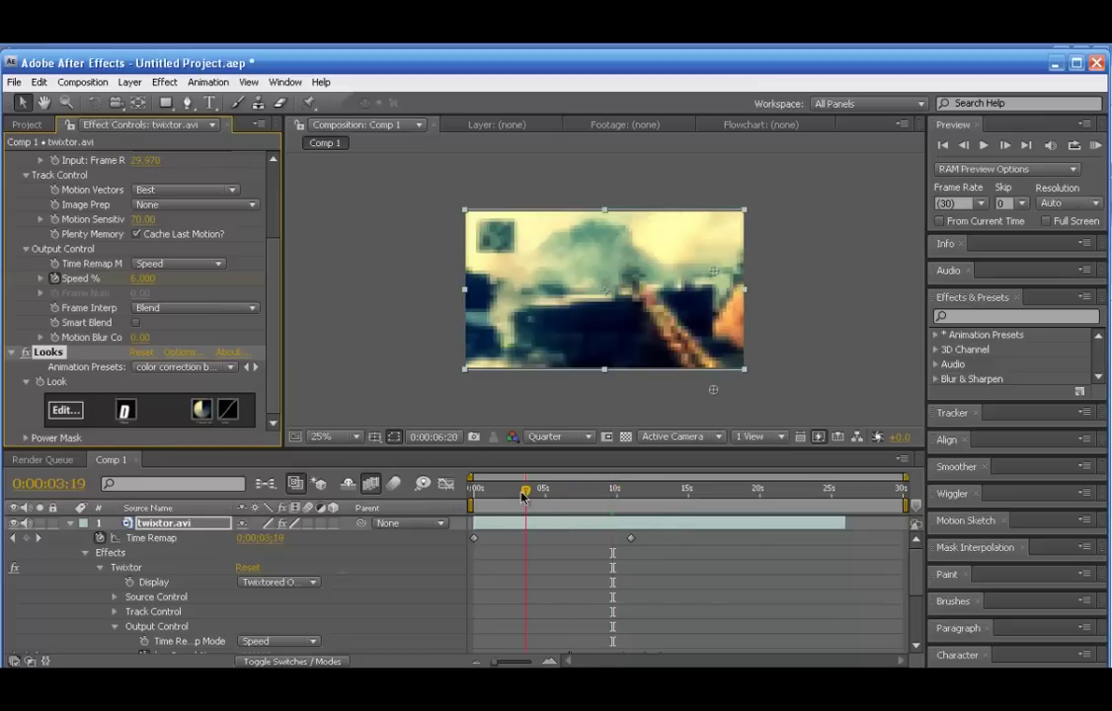
drag(592, 499, 650, 513)
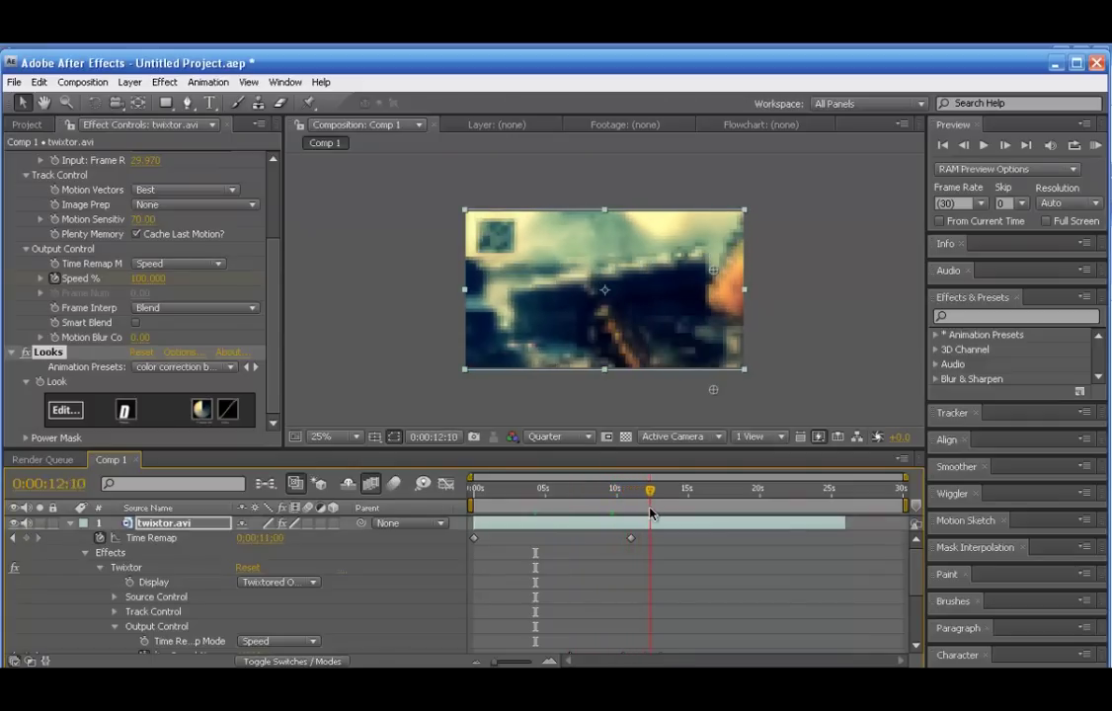